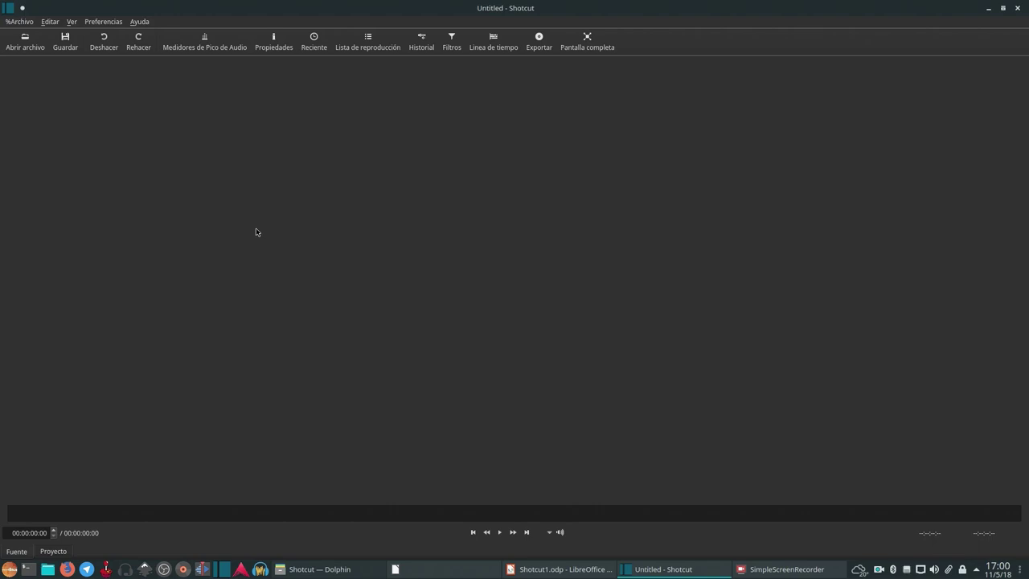
Switch the interface theme to light and then back to dark
left_click(103, 22)
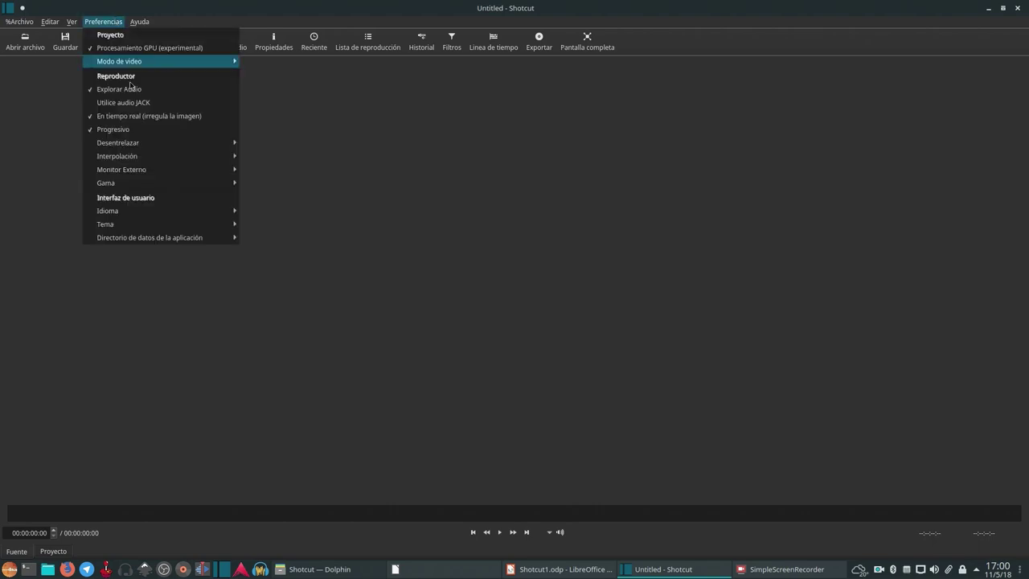
mouse_move(167, 225)
left_click(297, 251)
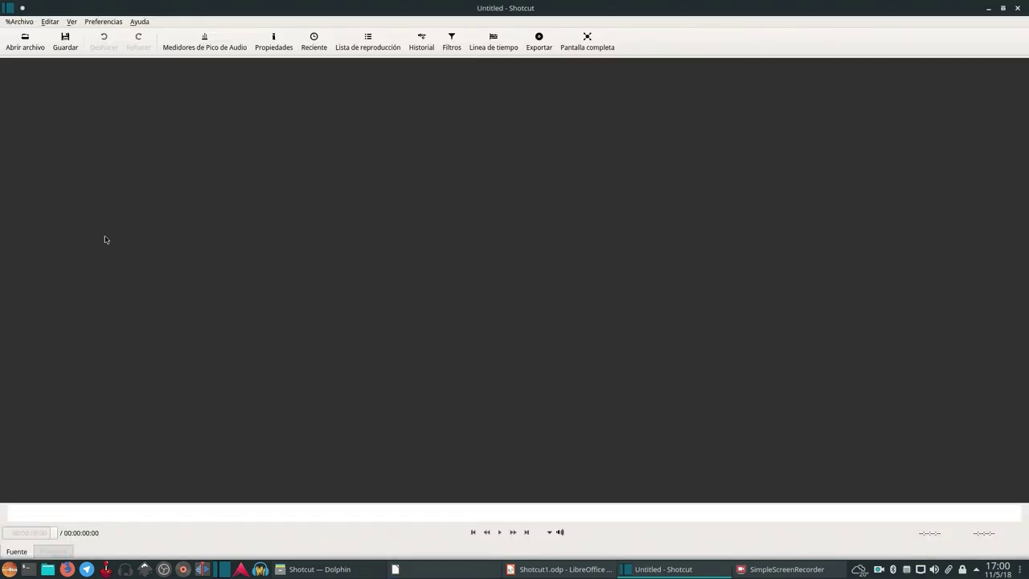
left_click(100, 21)
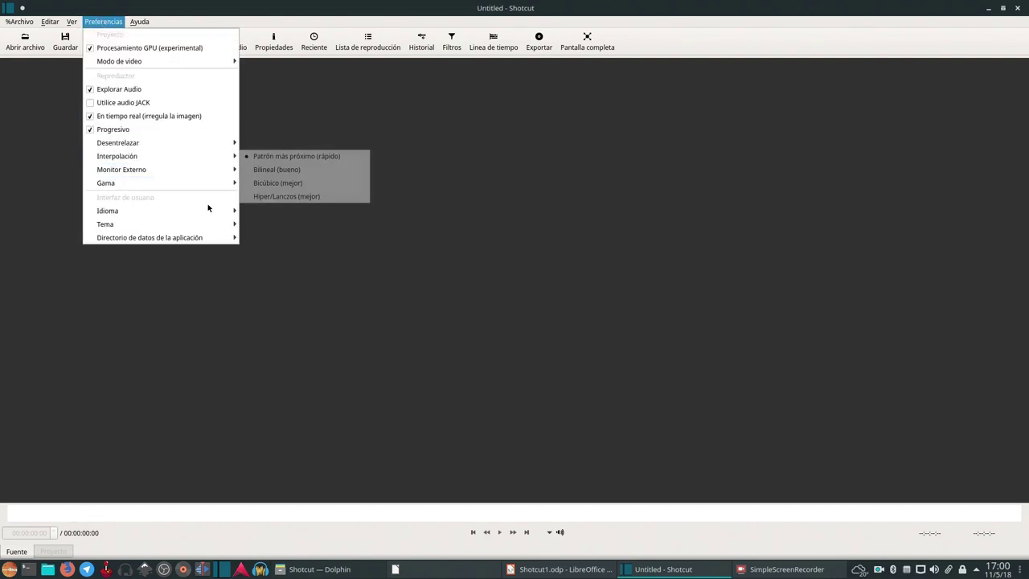
mouse_move(217, 227)
left_click(271, 237)
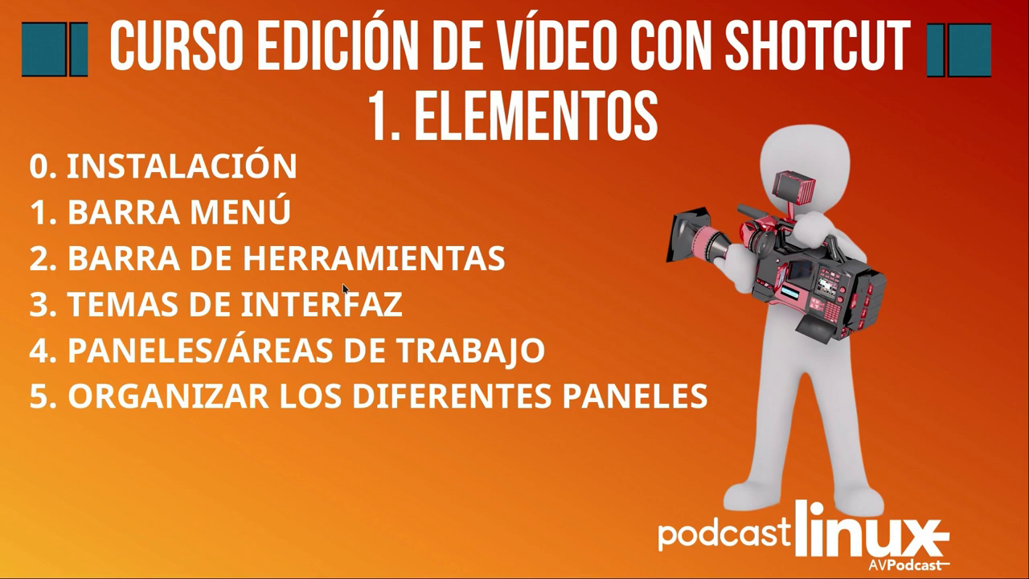
Advance the presentation to the work-panels slide and switch back to the Shotcut window
left_click(342, 283)
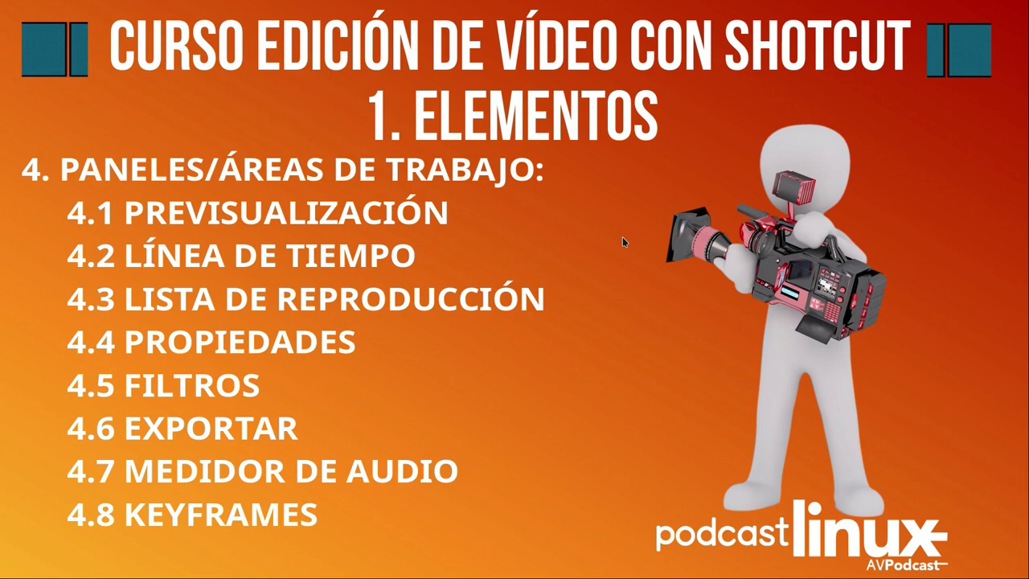
mouse_move(2, 2)
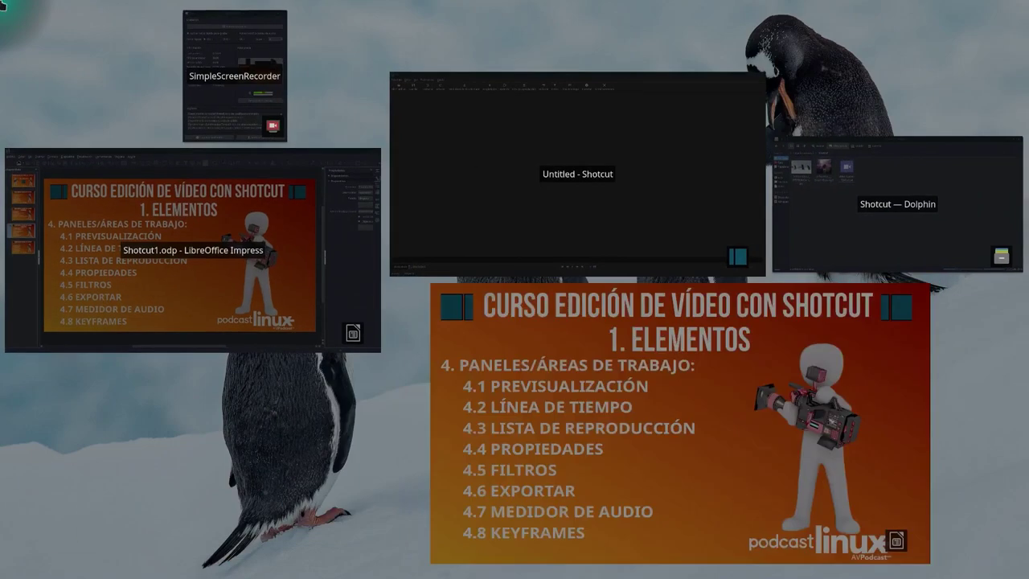
left_click(493, 156)
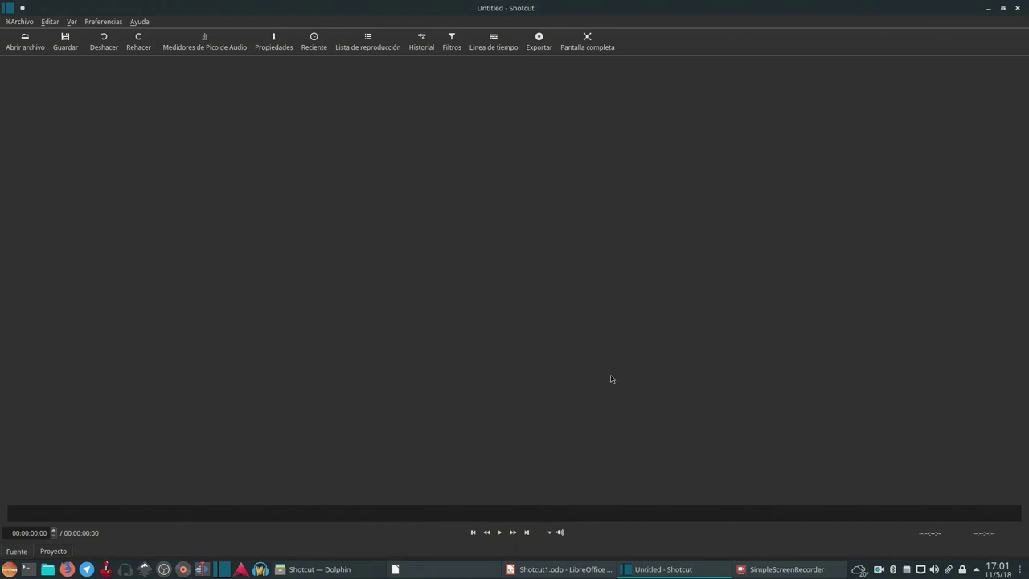
Bring up the Dolphin file manager, move its window aside and load the penguin JPG from the Shotcut folder into Shotcut's preview
left_click(349, 575)
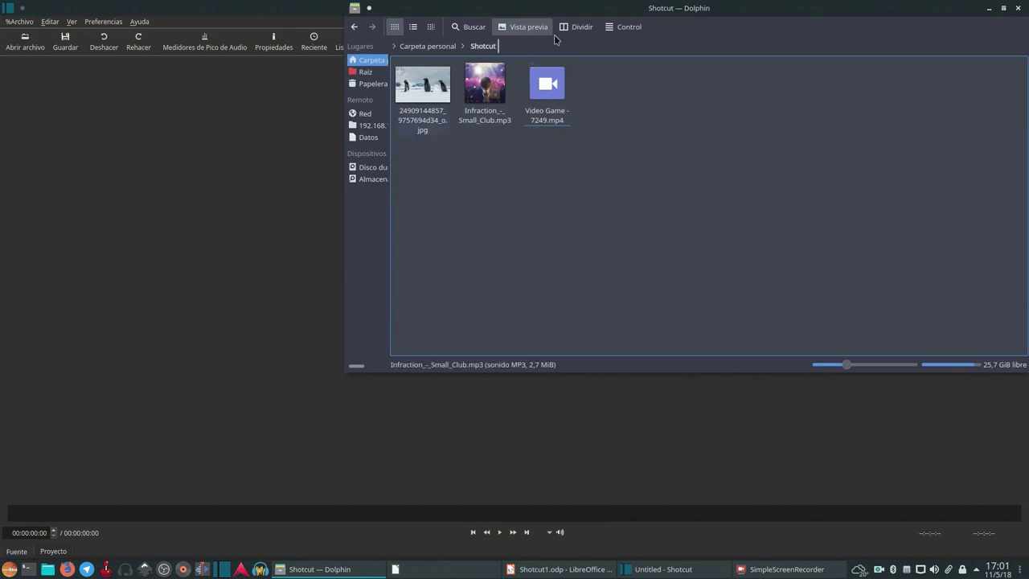
left_click_drag(634, 10, 847, 140)
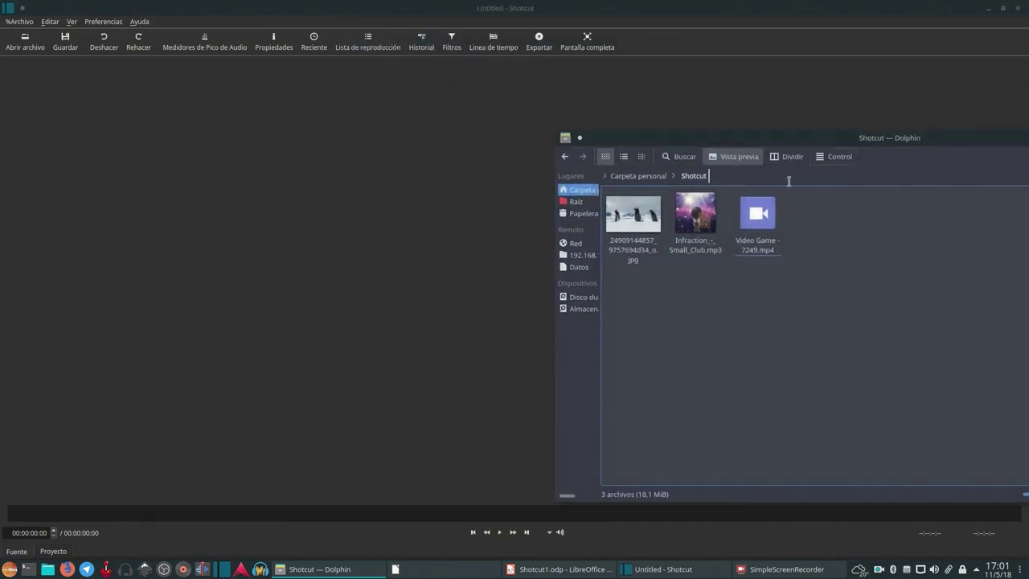
left_click_drag(633, 215, 544, 391)
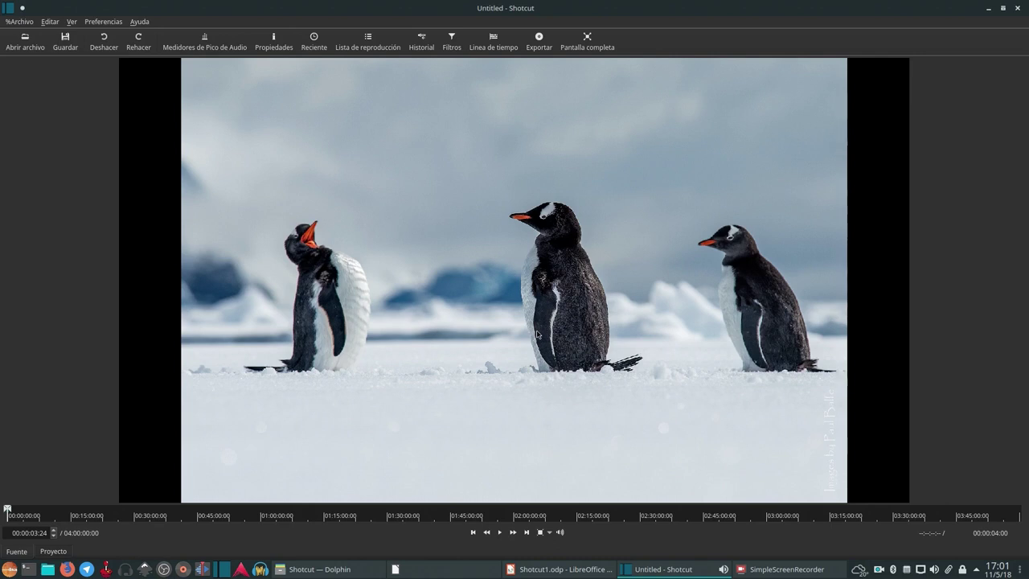
Append the penguin image to a new timeline track and extend the clip to about 30 seconds
left_click(506, 46)
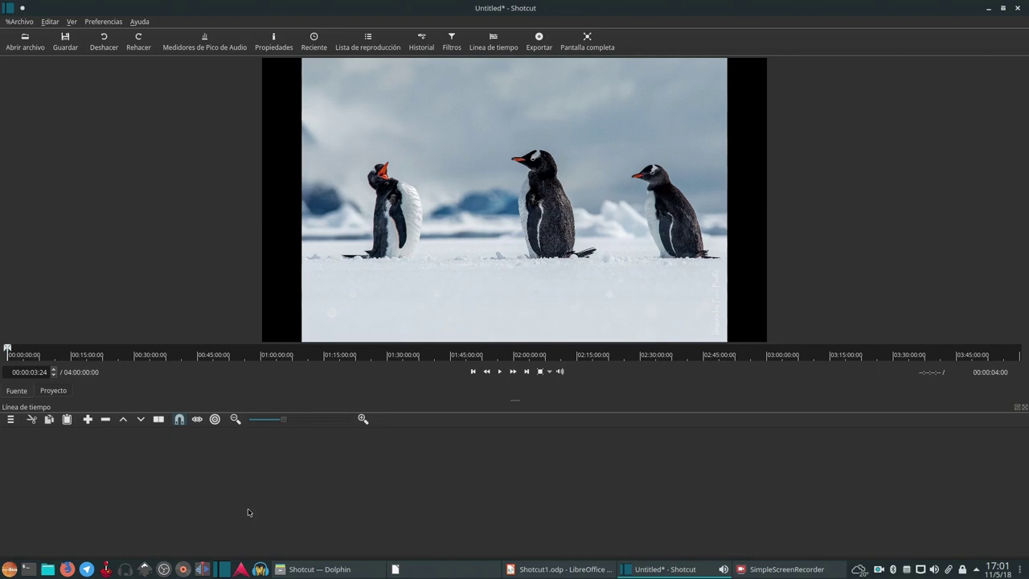
key("a")
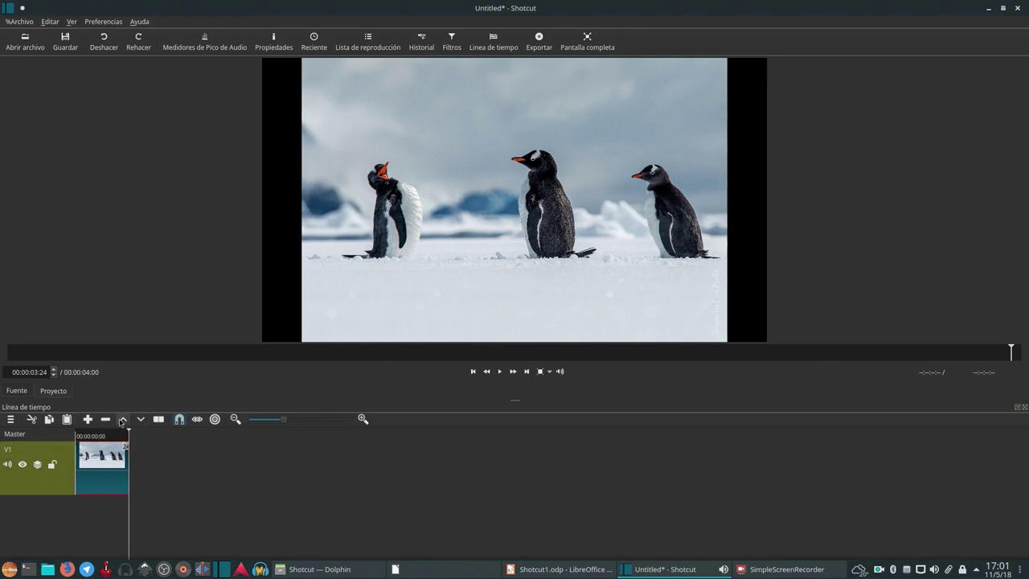
left_click_drag(129, 433, 494, 473)
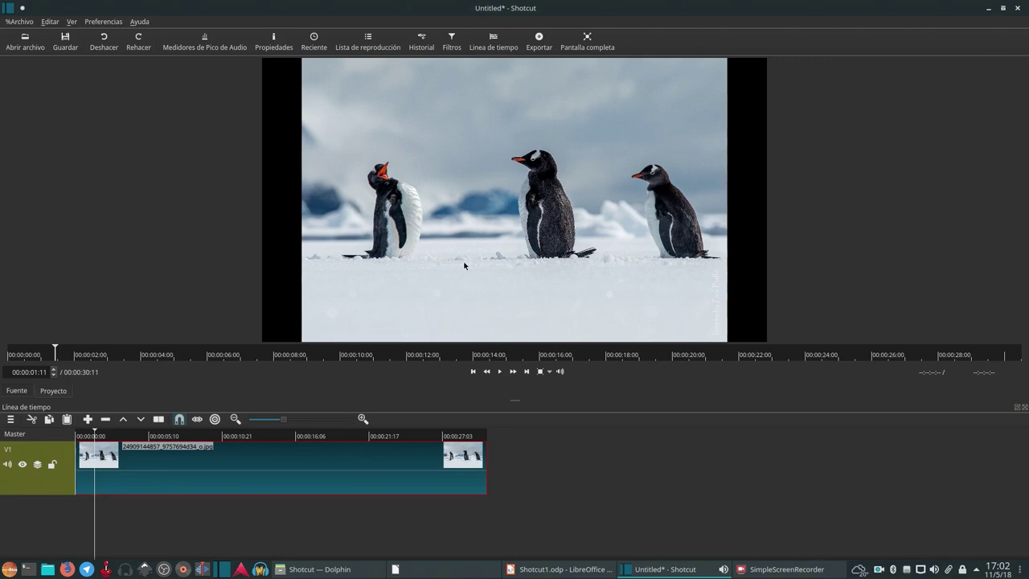
Add the penguin JPG, Video Game - 7249.mp4 and Infraction_-_Small_Club.mp3 from the Dolphin folder to the playlist
left_click(366, 46)
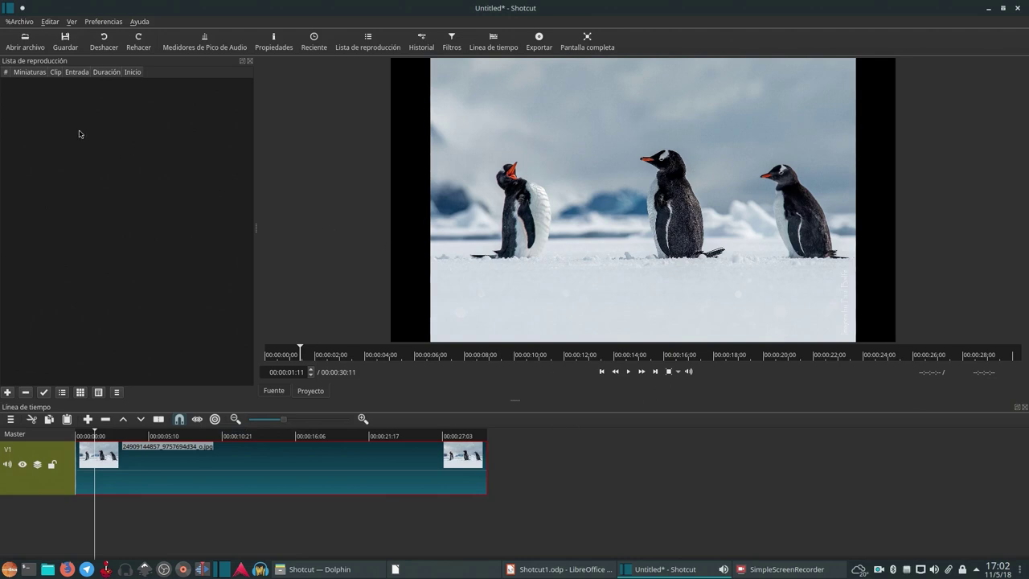
left_click(350, 569)
left_click_drag(632, 216, 124, 160)
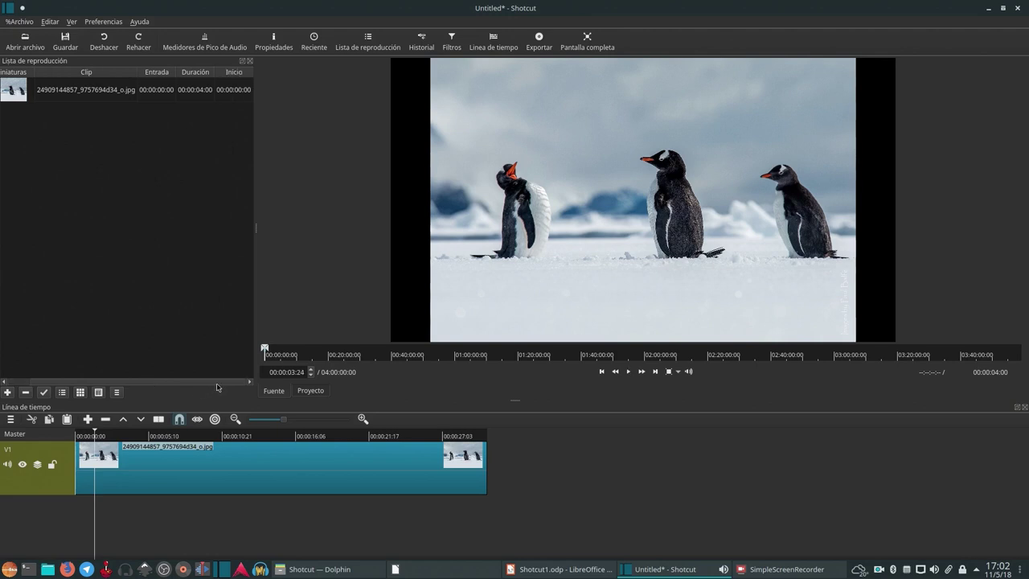
left_click(350, 574)
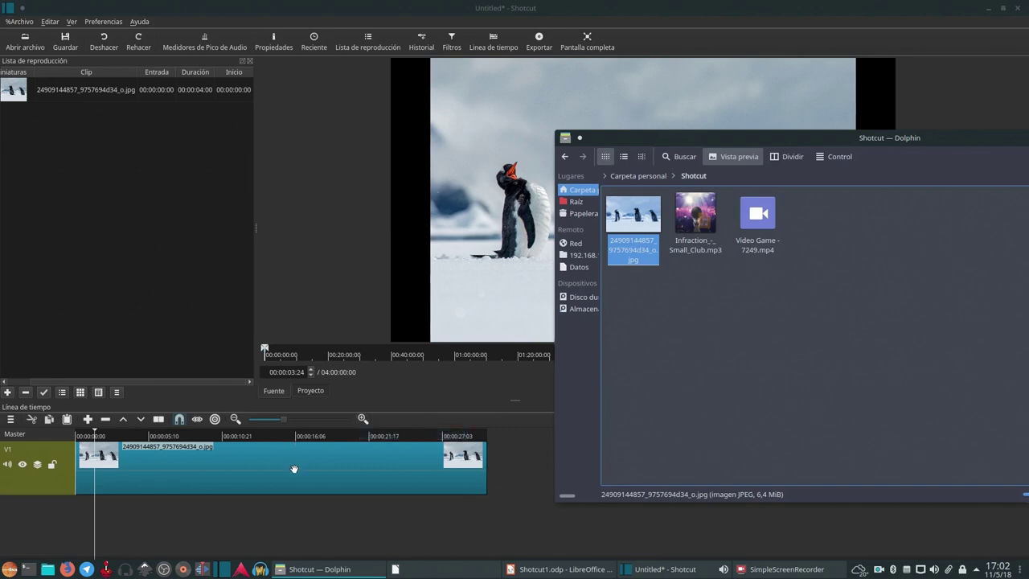
left_click_drag(757, 213, 125, 155)
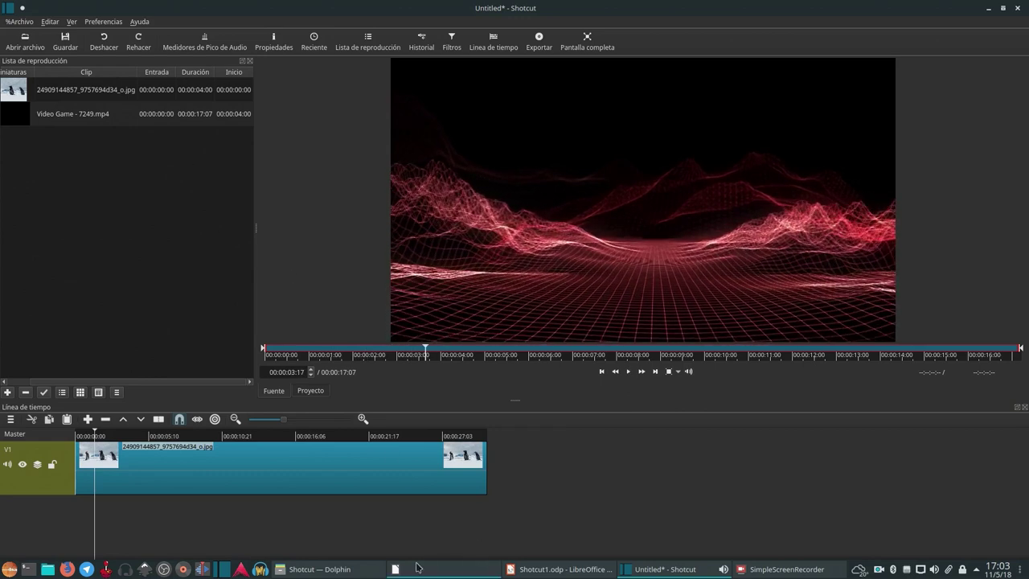
left_click(347, 569)
left_click_drag(695, 227, 123, 166)
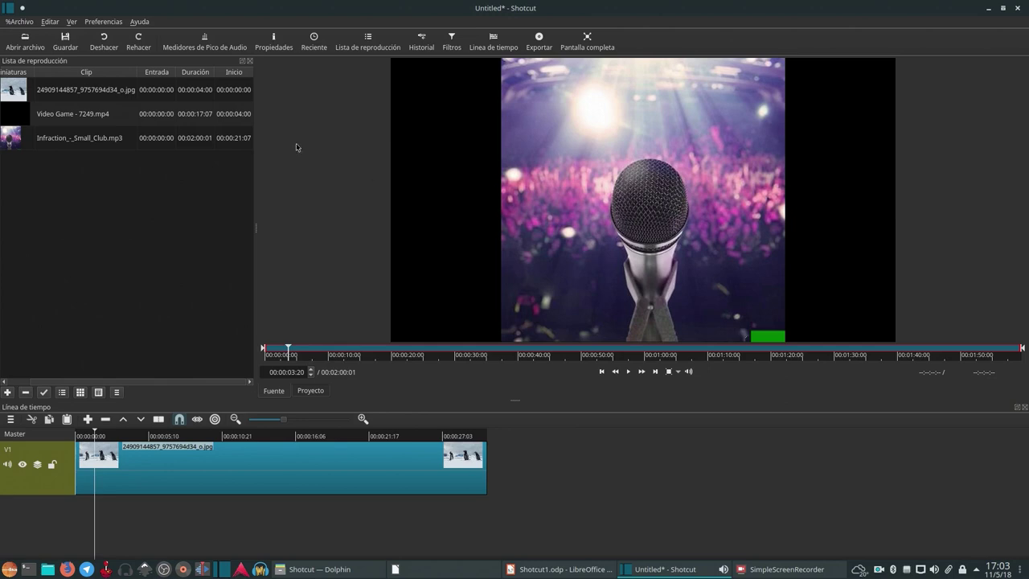
Save the project as shotcut1.mlt in the Vídeos folder
left_click(66, 38)
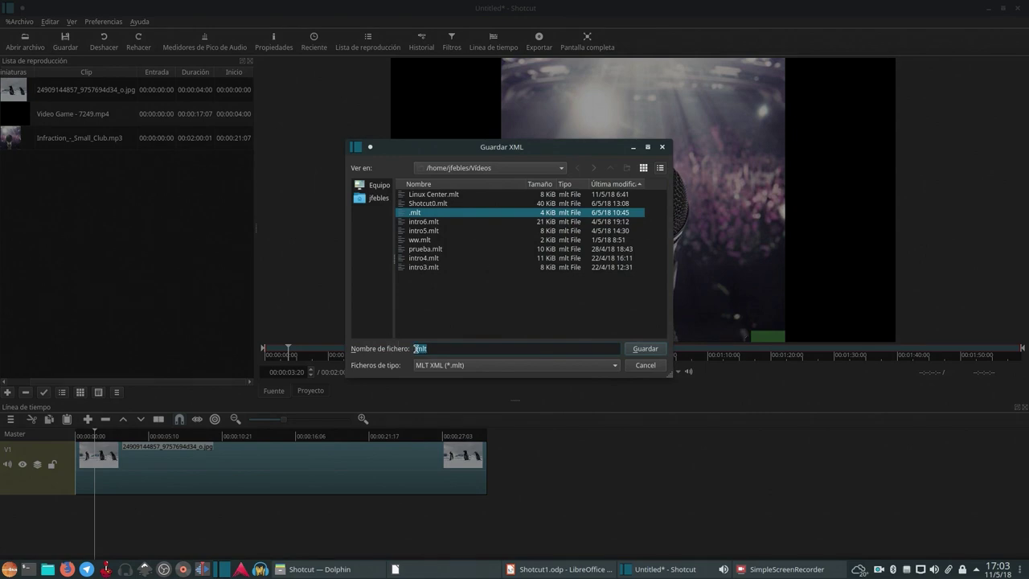
left_click(415, 348)
type("shotcu")
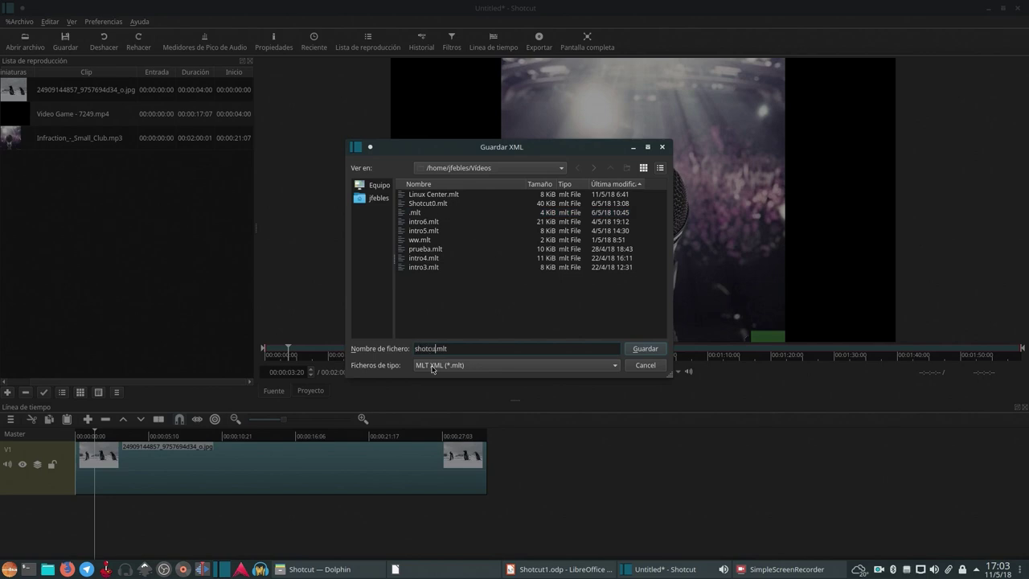
type("1")
key("Left")
type("t")
key("Return")
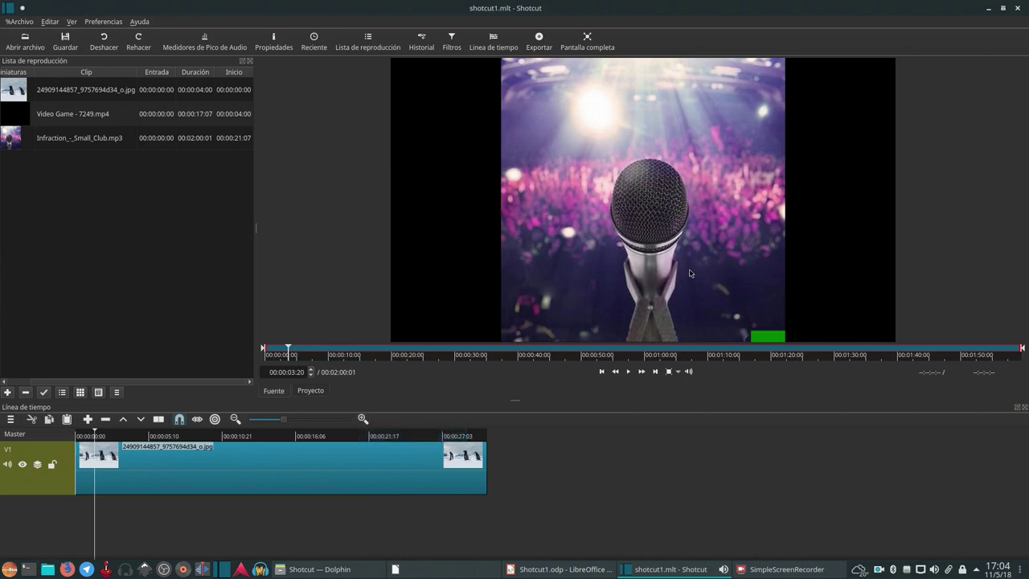
Show the properties of the penguin clip on track V1 and reorder the panels so Properties follows the playlist
left_click(327, 479)
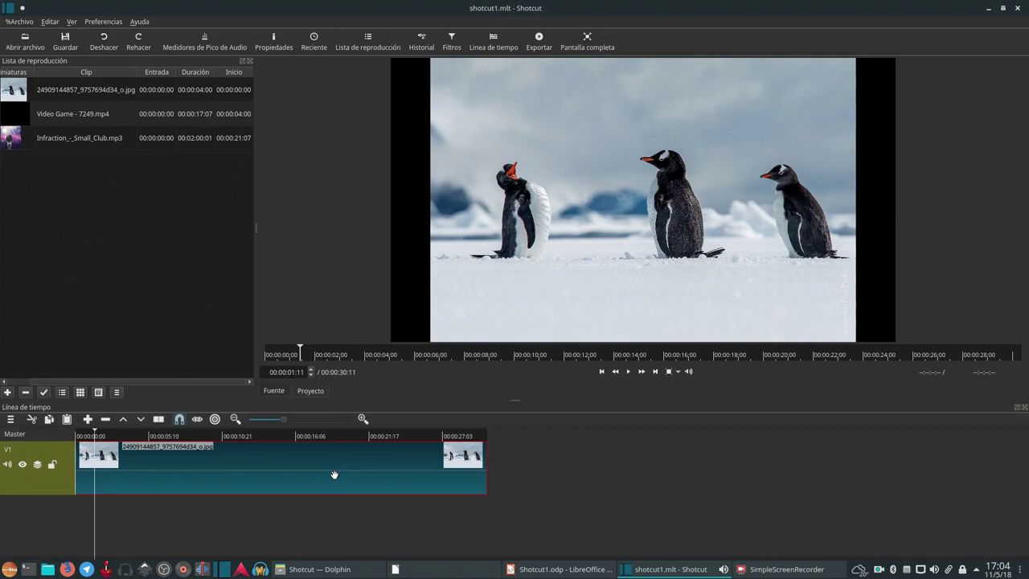
left_click(280, 44)
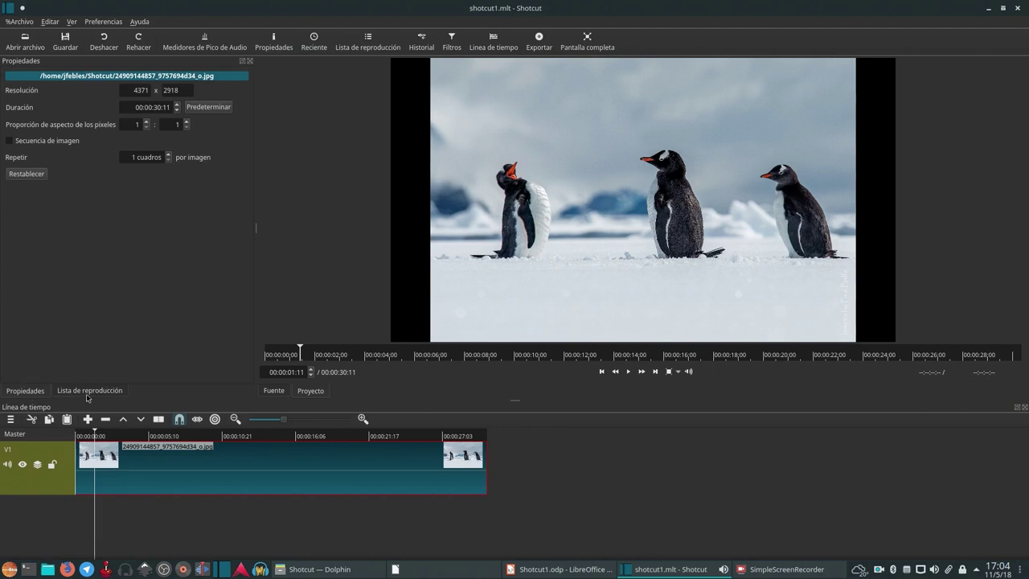
left_click_drag(33, 394, 102, 399)
Place Video Game - 7249.mp4 from the playlist on track V1 directly after the penguin clip, checking its properties
left_click(68, 390)
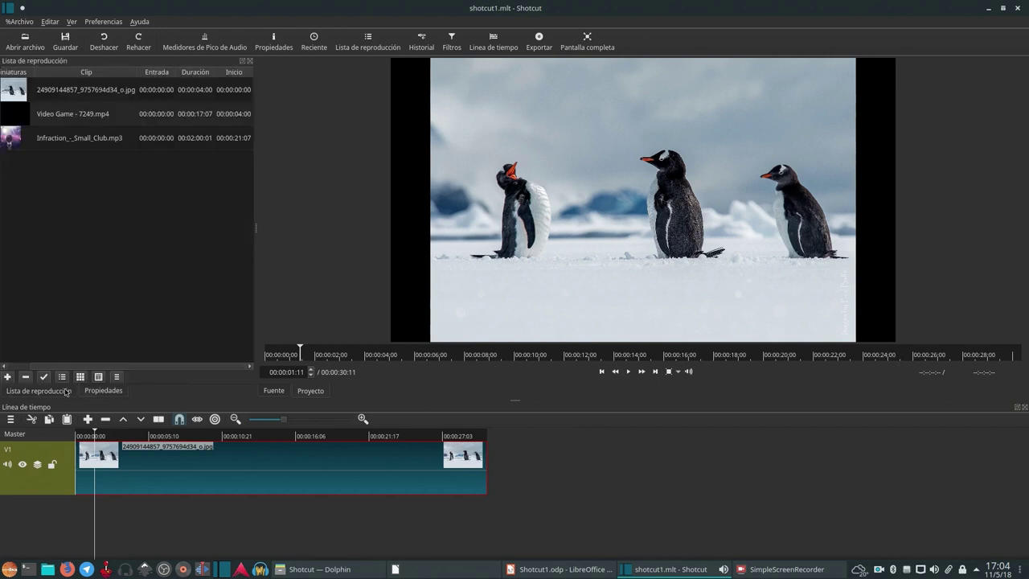
left_click(24, 113)
left_click_drag(25, 113, 526, 481)
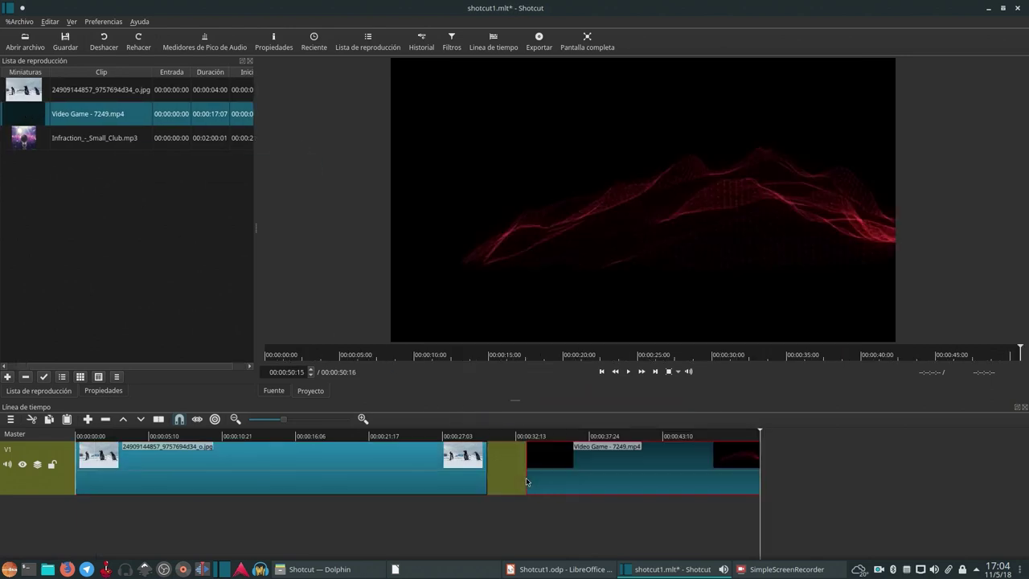
left_click(103, 391)
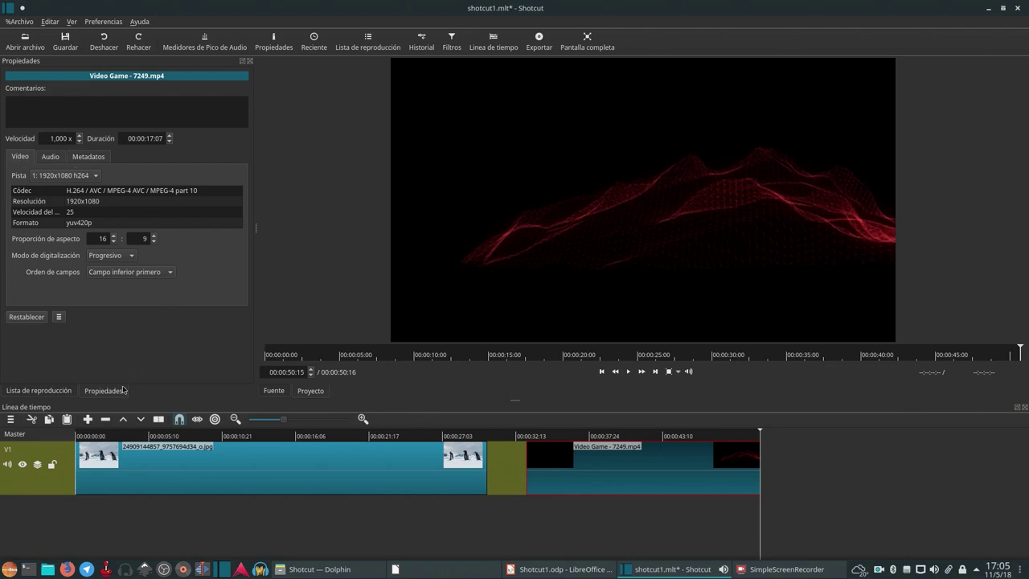
left_click_drag(650, 468, 592, 468)
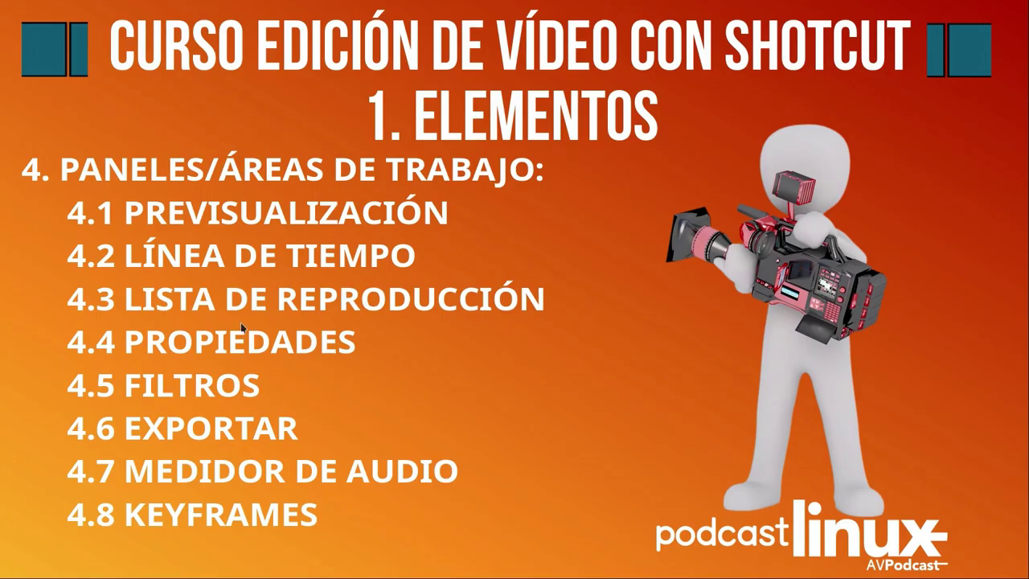
Return to Shotcut from the presentation and open the Filters panel, comparing it with the playlist and Properties panels
mouse_move(0, 0)
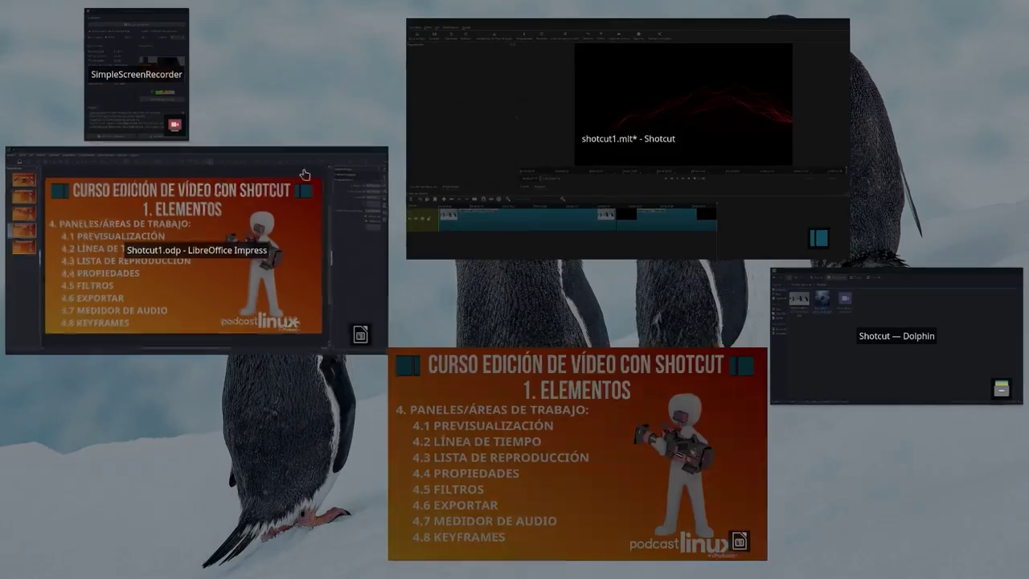
left_click(464, 117)
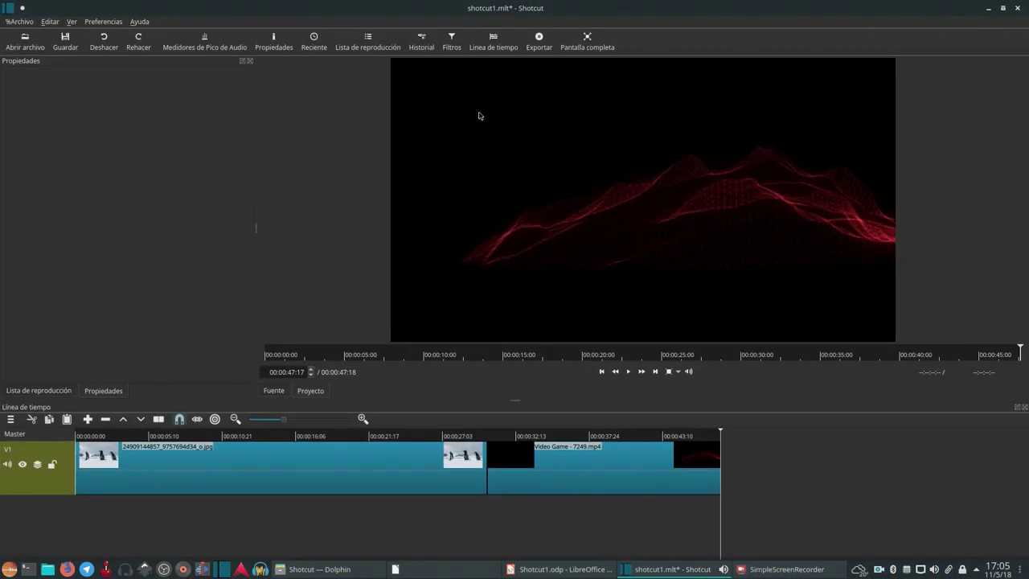
left_click(451, 41)
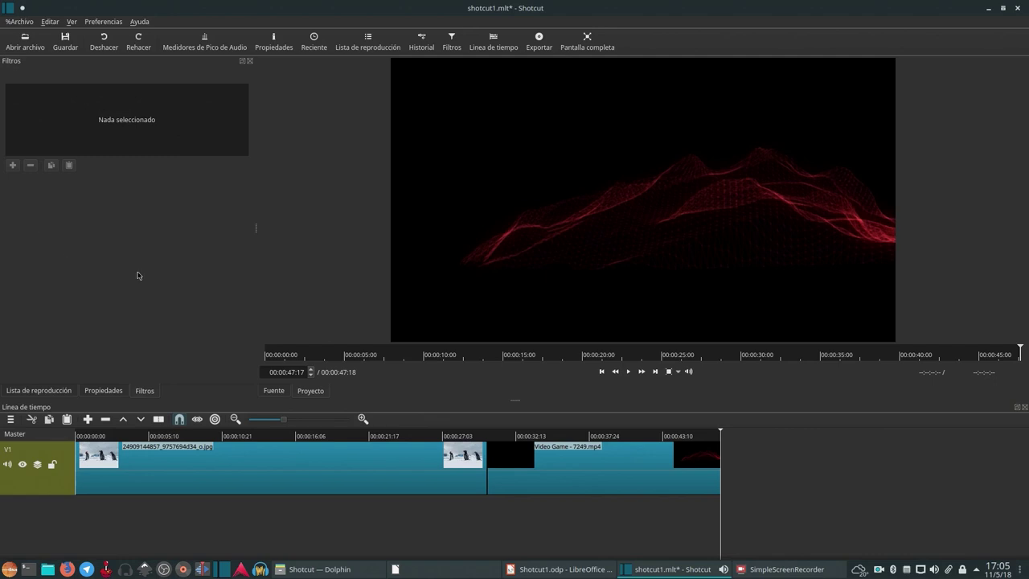
left_click(106, 392)
left_click(73, 394)
left_click(108, 387)
left_click(147, 388)
Browse the favourite, video and audio filters available for the penguin clip on track V1
left_click(357, 459)
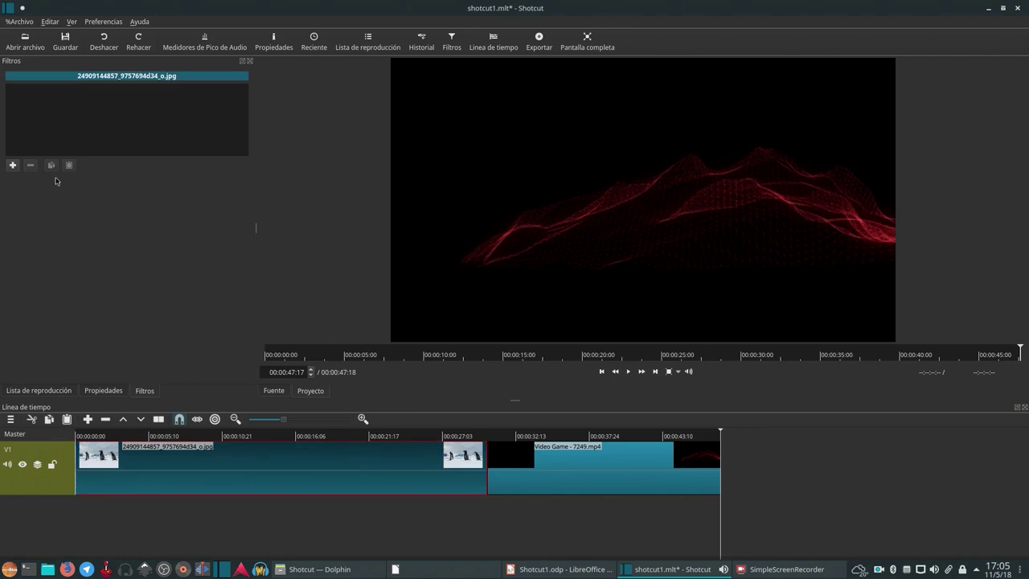
left_click(13, 165)
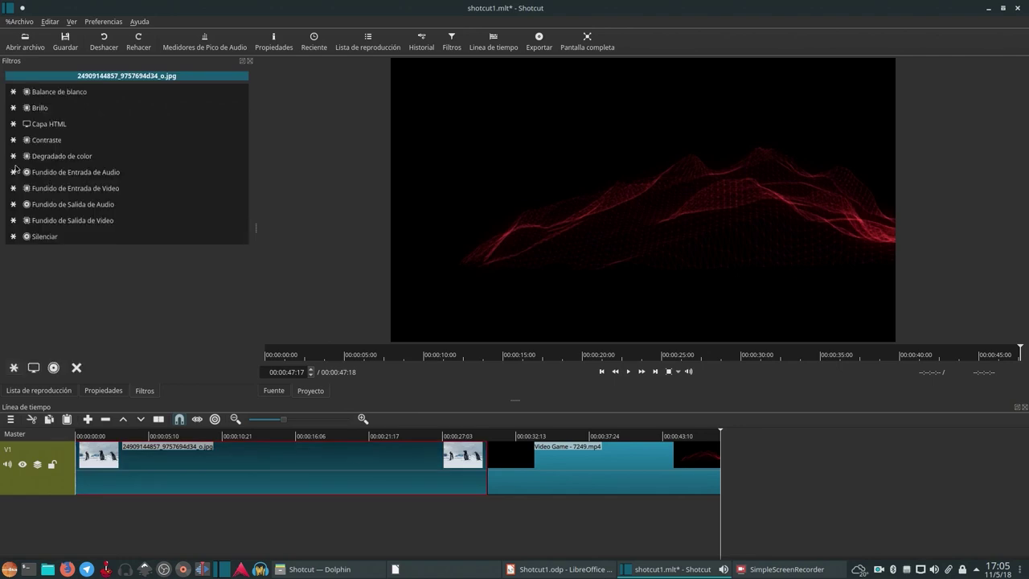
left_click(32, 367)
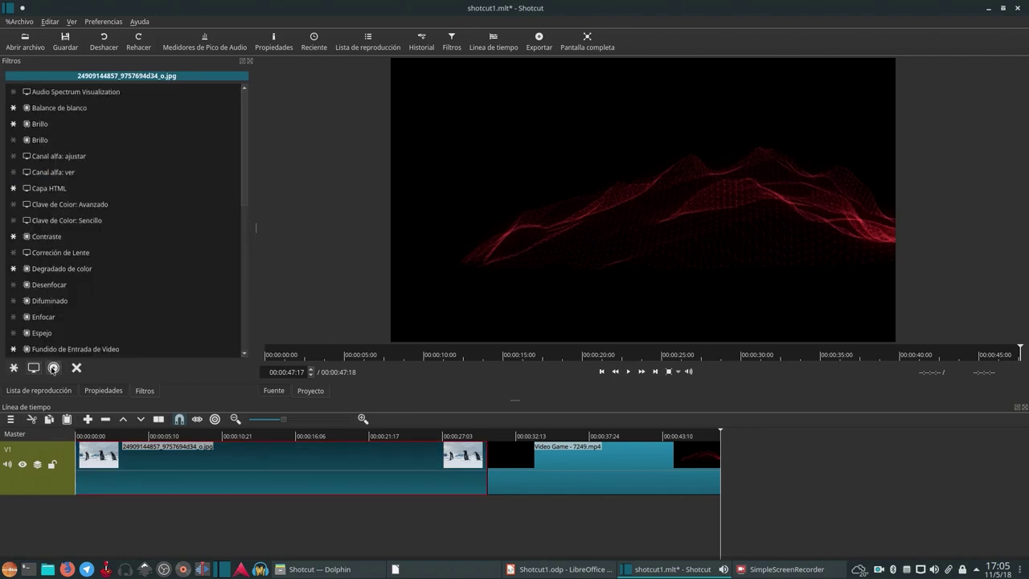
left_click(53, 368)
left_click(34, 367)
left_click(16, 368)
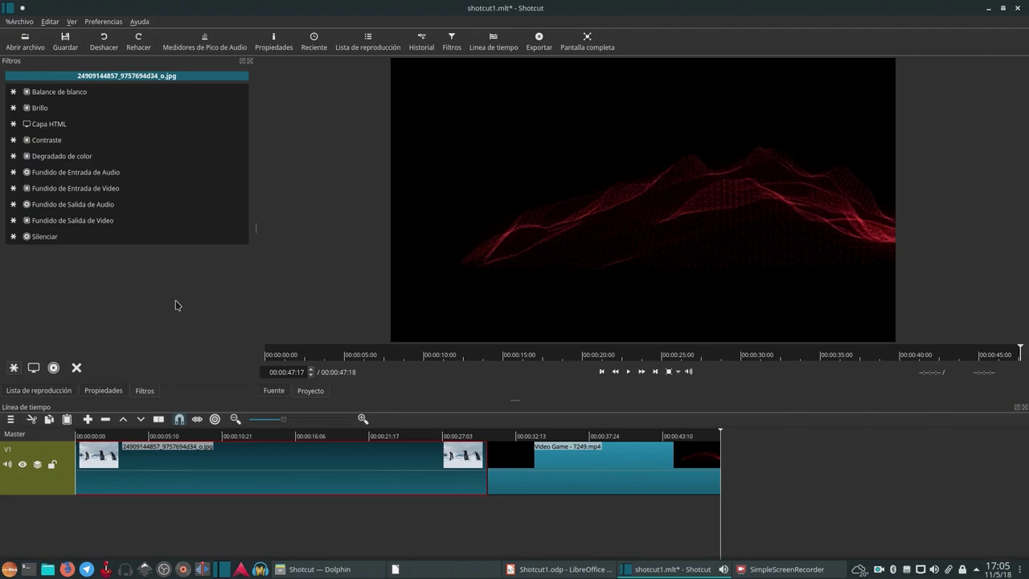
mouse_move(1, 1)
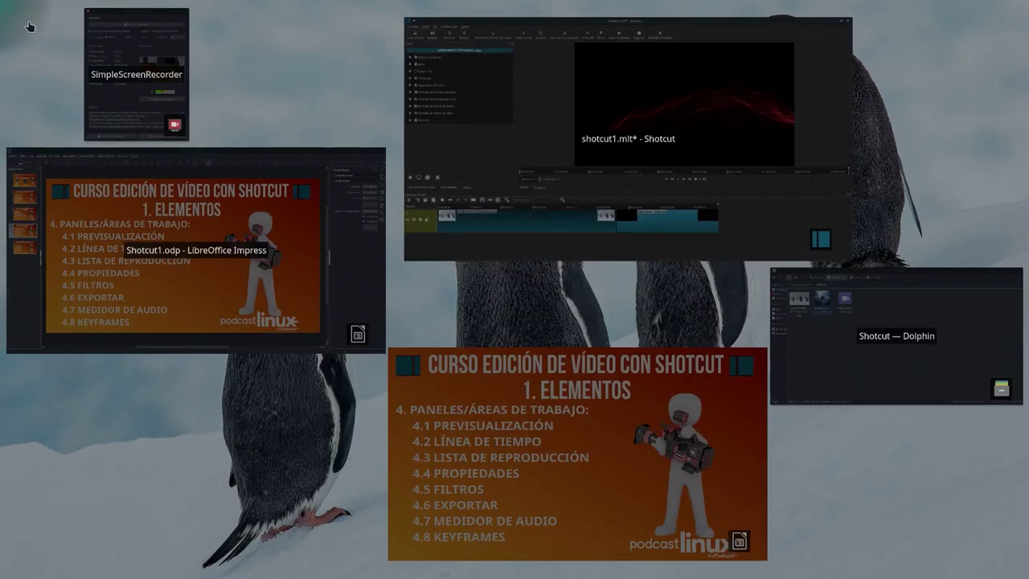
Consult the panel list in the presentation, return to Shotcut and open the Export panel
left_click(530, 482)
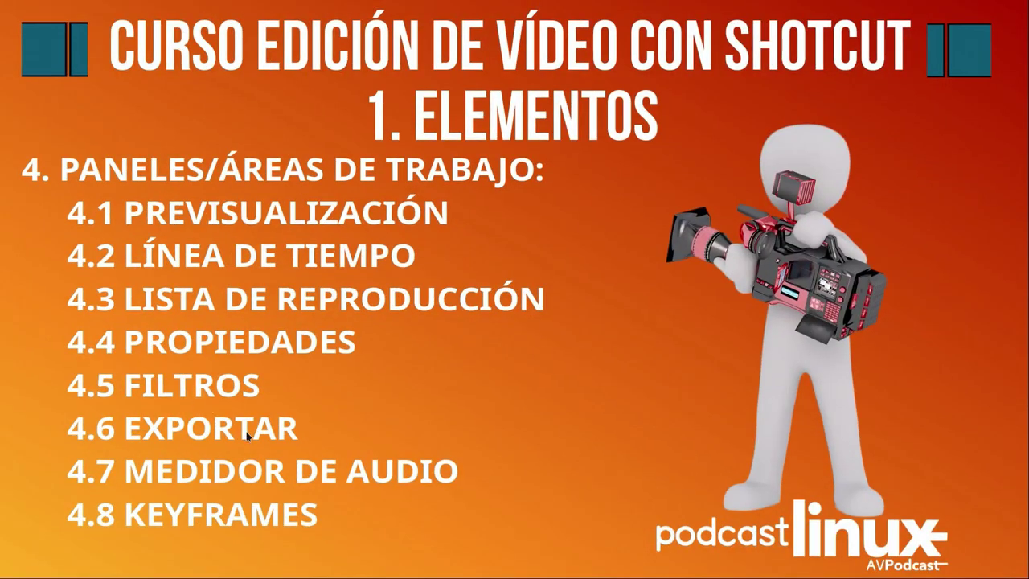
mouse_move(0, 1)
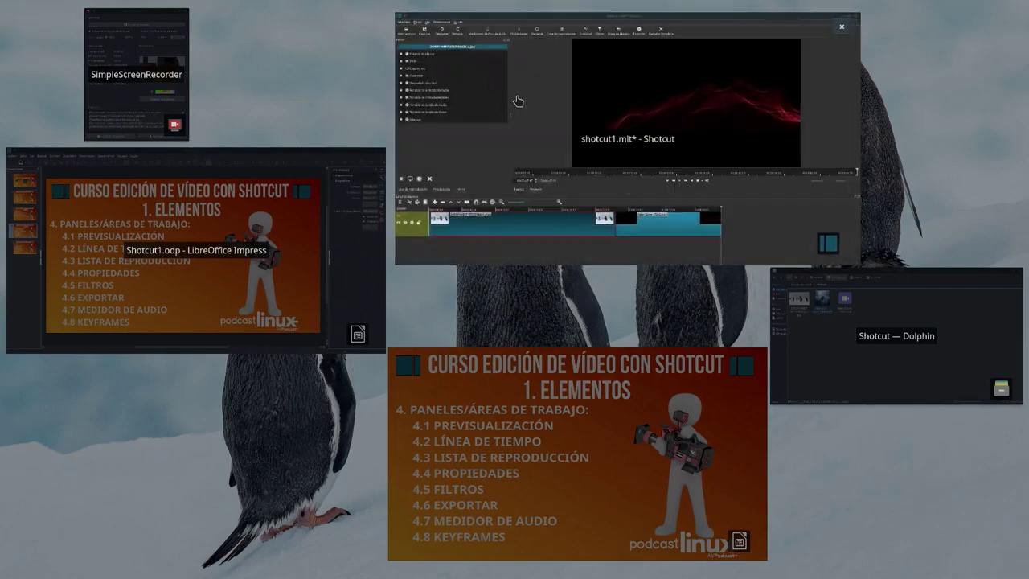
left_click(518, 100)
left_click(538, 40)
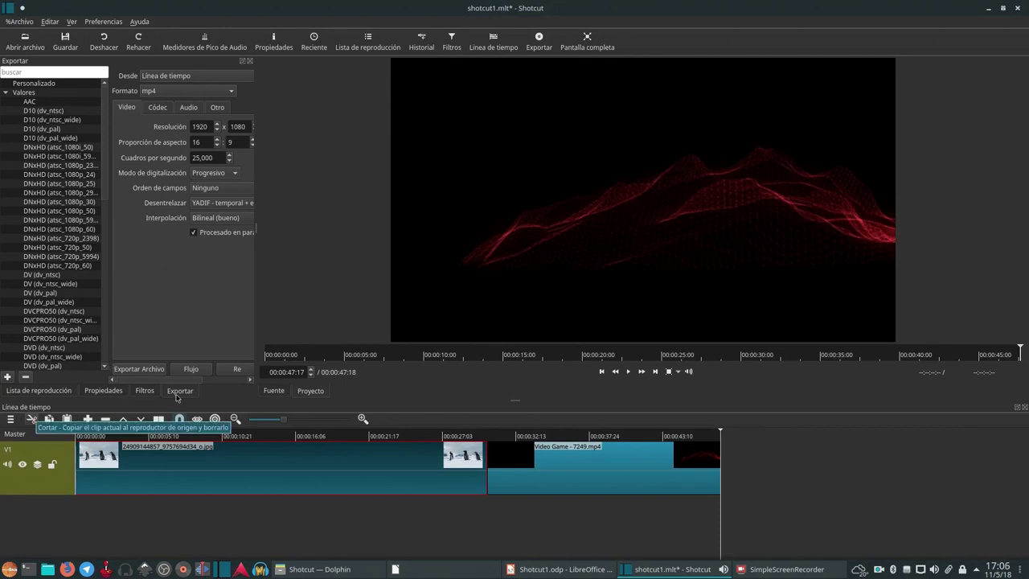
Look through the playlist, Properties and Filters panels and return to the Export panel
left_click(34, 391)
left_click(97, 391)
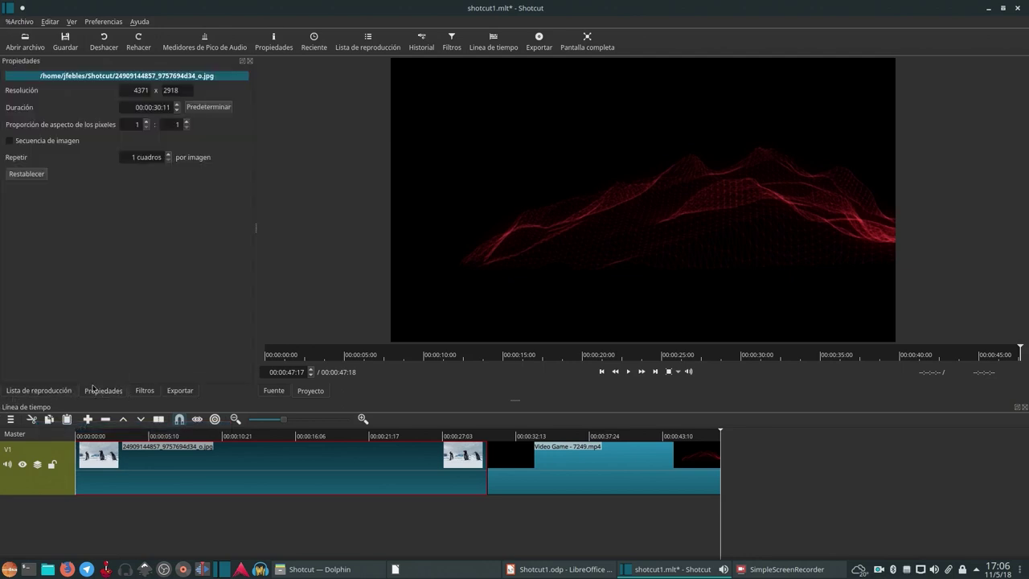
left_click(48, 391)
left_click(114, 390)
left_click(148, 391)
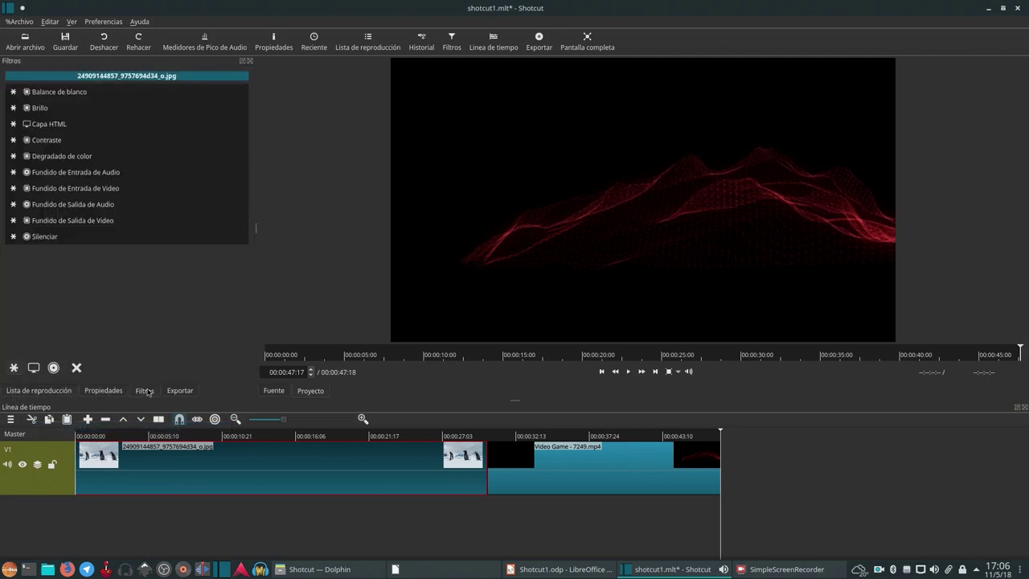
left_click(179, 392)
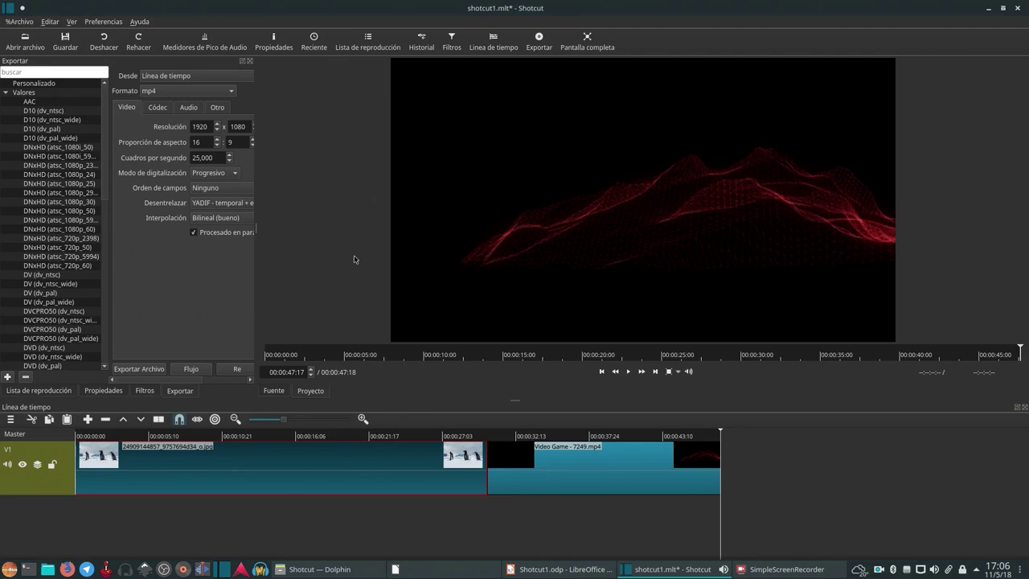
Show the panel list in the presentation again, return to Shotcut and save the shotcut1.mlt project
mouse_move(0, 0)
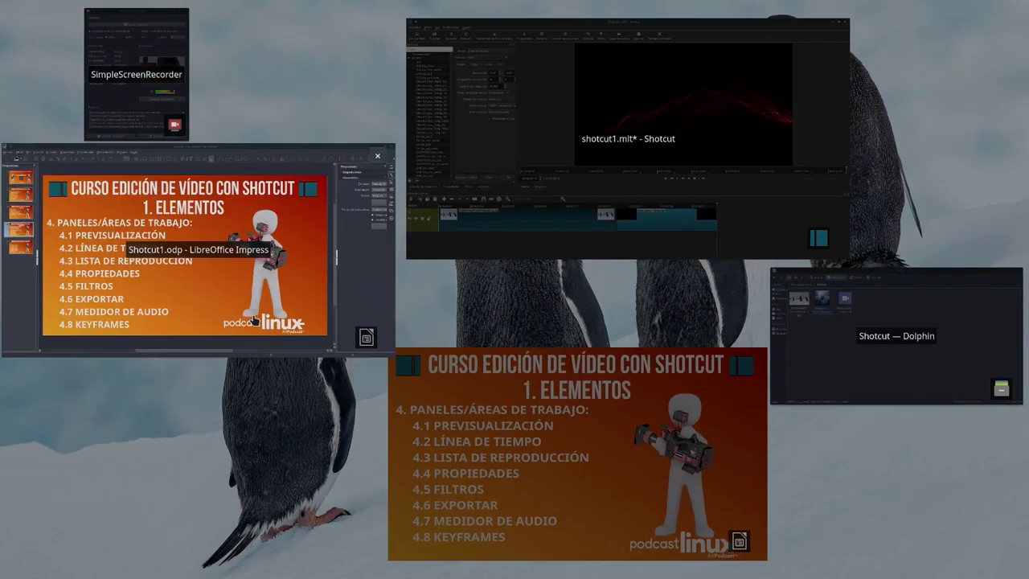
left_click(466, 490)
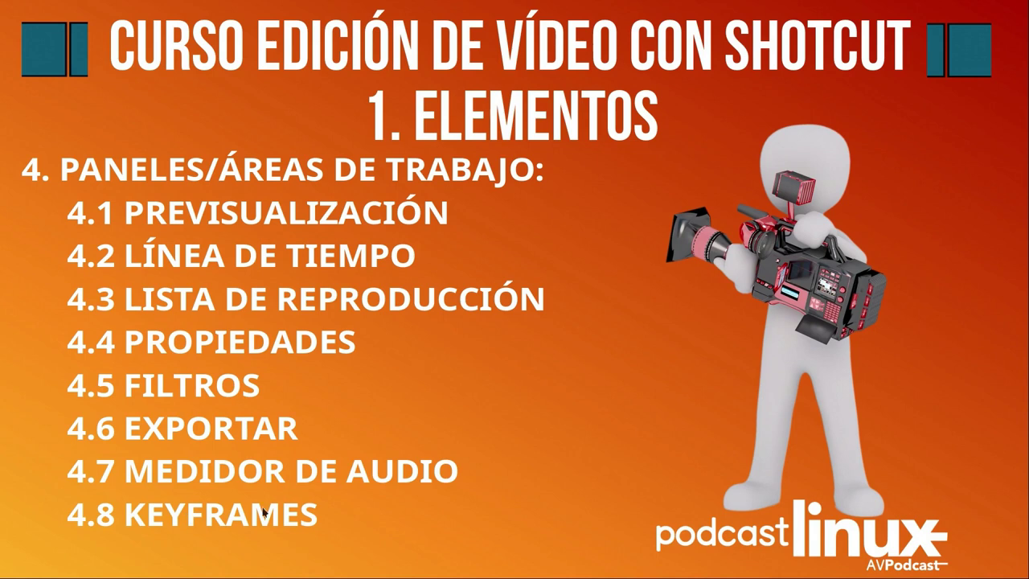
mouse_move(0, 0)
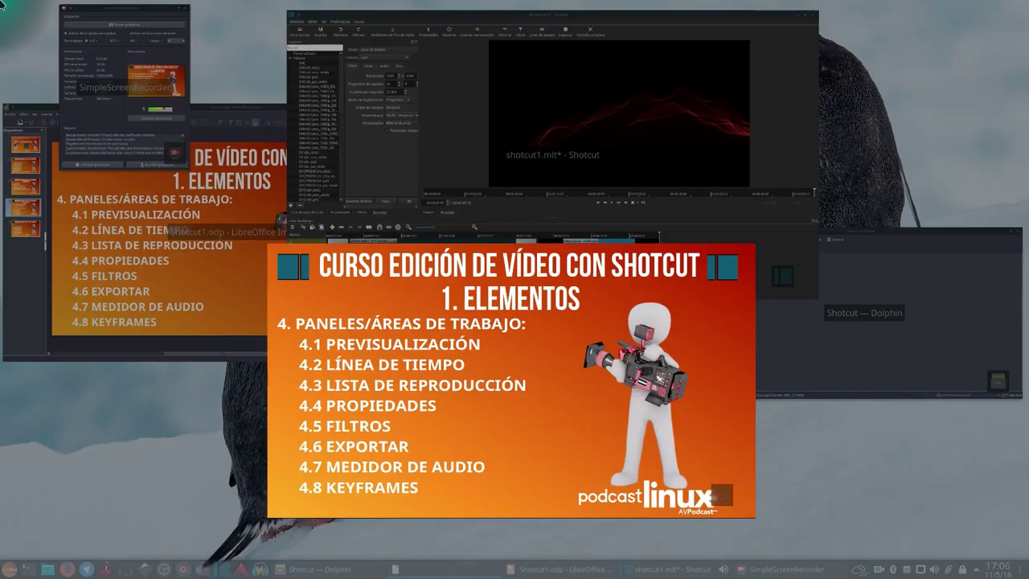
left_click(543, 132)
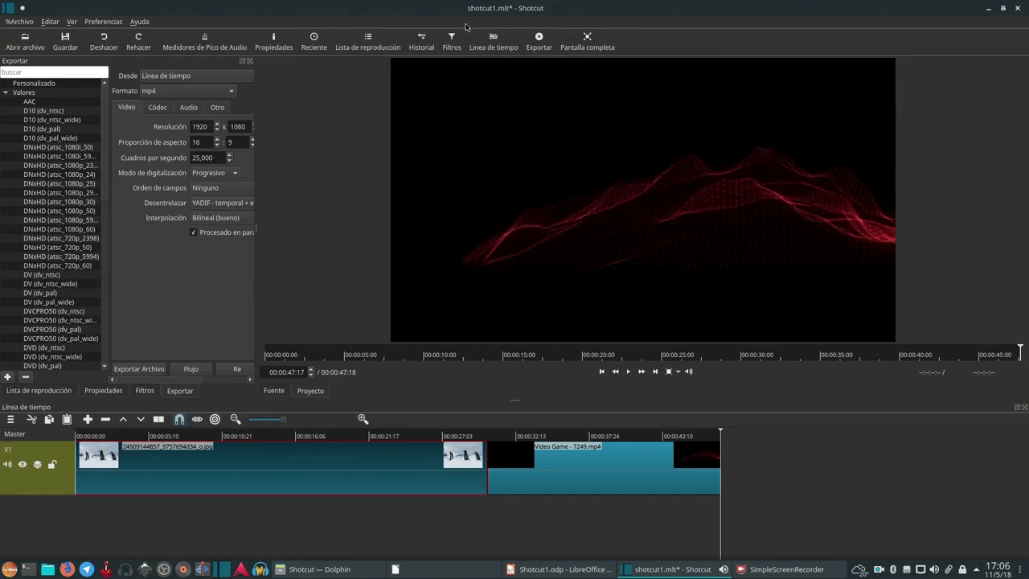
key("ctrl+s")
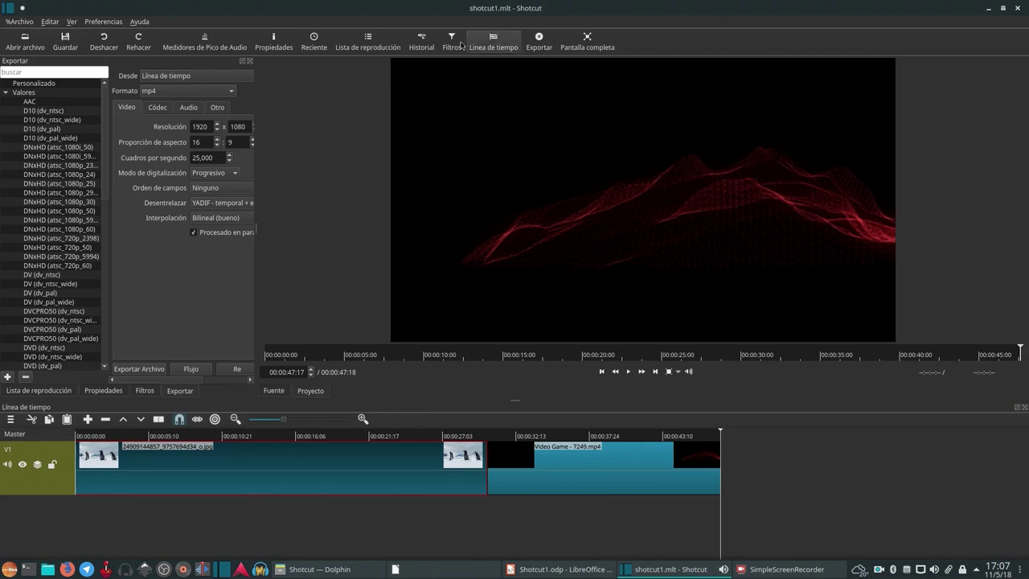
Show the audio peak meters, try docking them beyond and above the preview, and place them between the Export panel and the preview
left_click(210, 46)
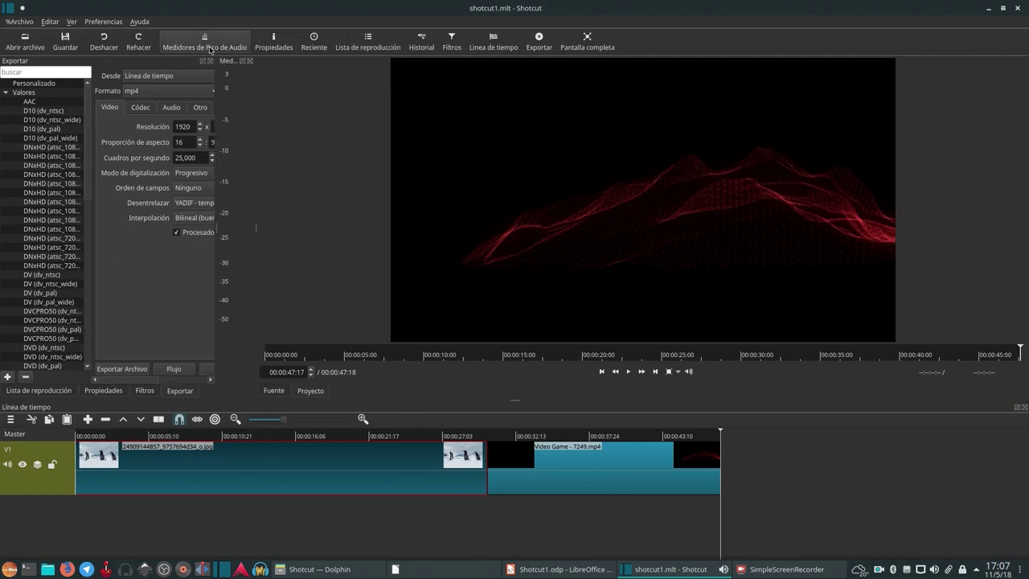
left_click_drag(228, 63, 1019, 75)
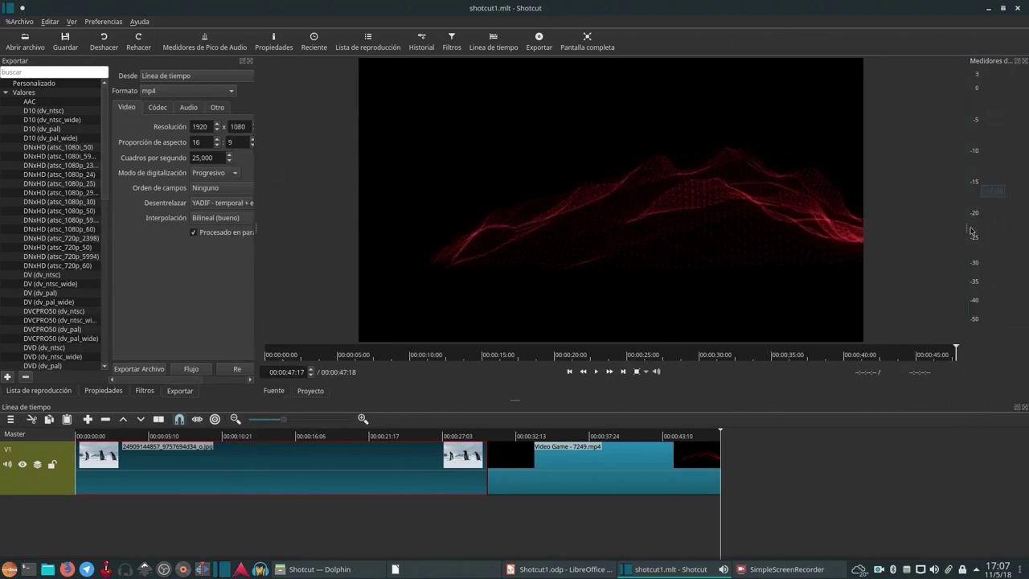
left_click_drag(966, 228, 983, 228)
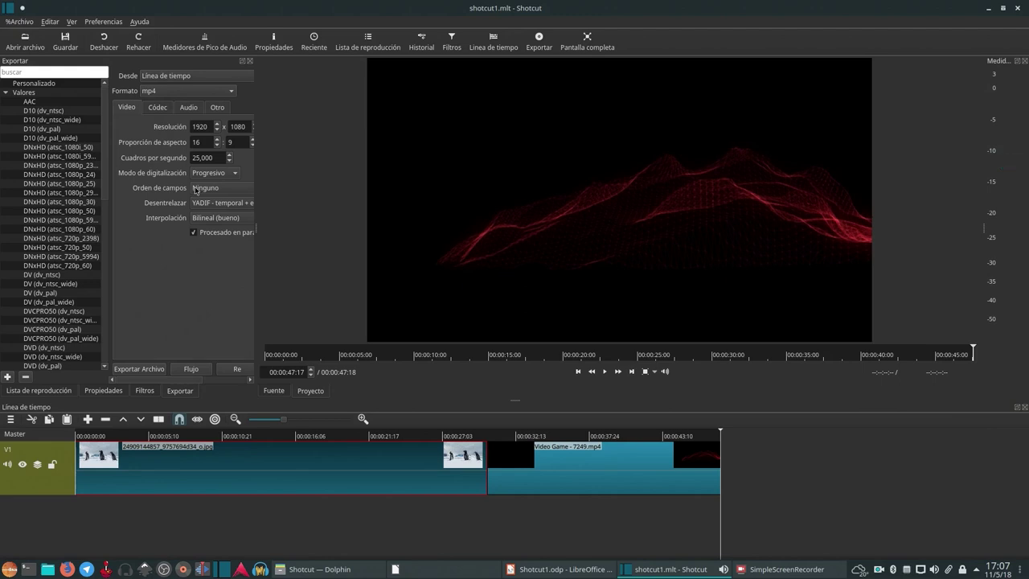
left_click_drag(1002, 64, 269, 65)
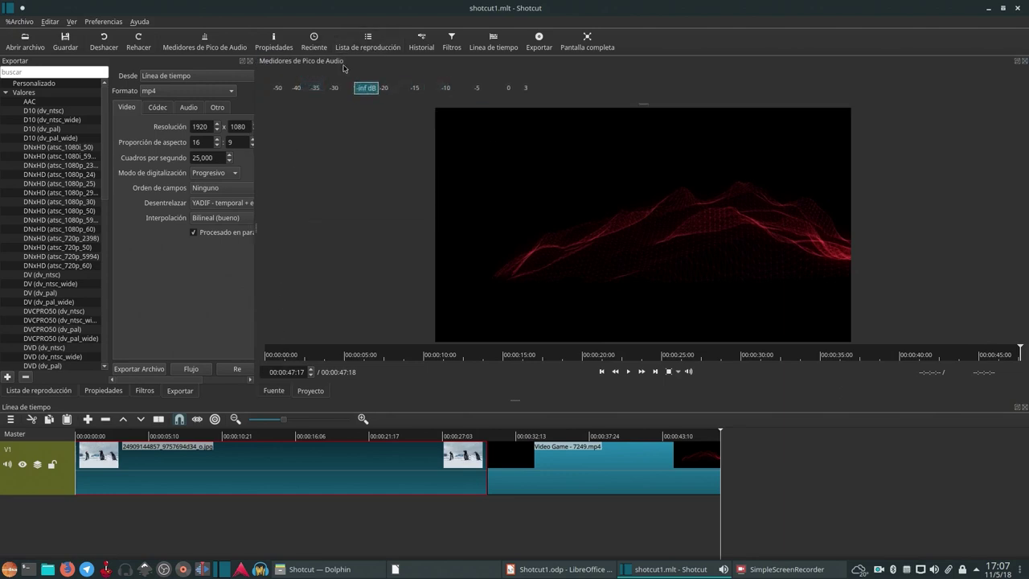
left_click_drag(345, 66, 272, 84)
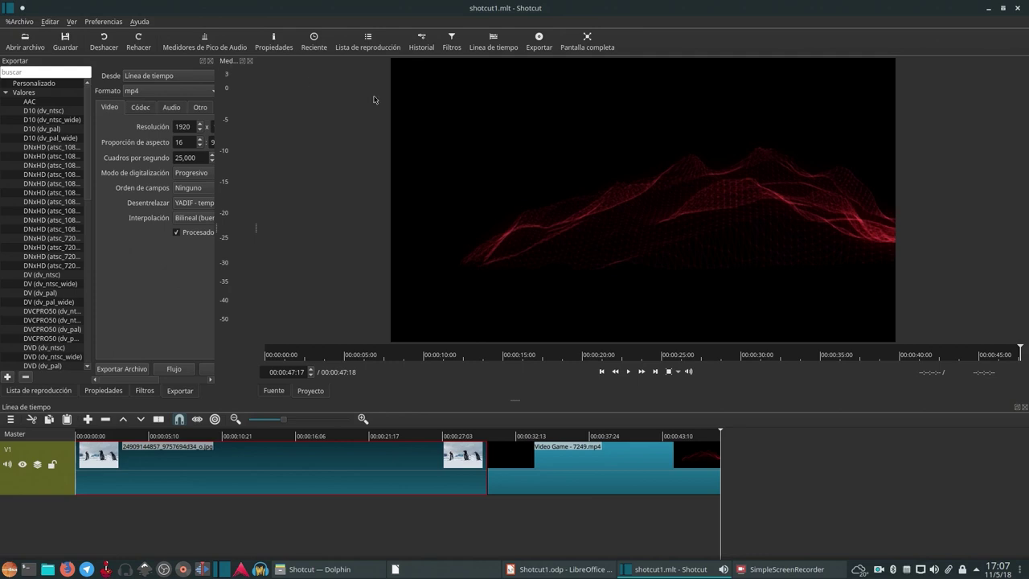
Review the project, player and interface preferences, including the gamma choices, and the list of panels that can be shown
left_click(94, 22)
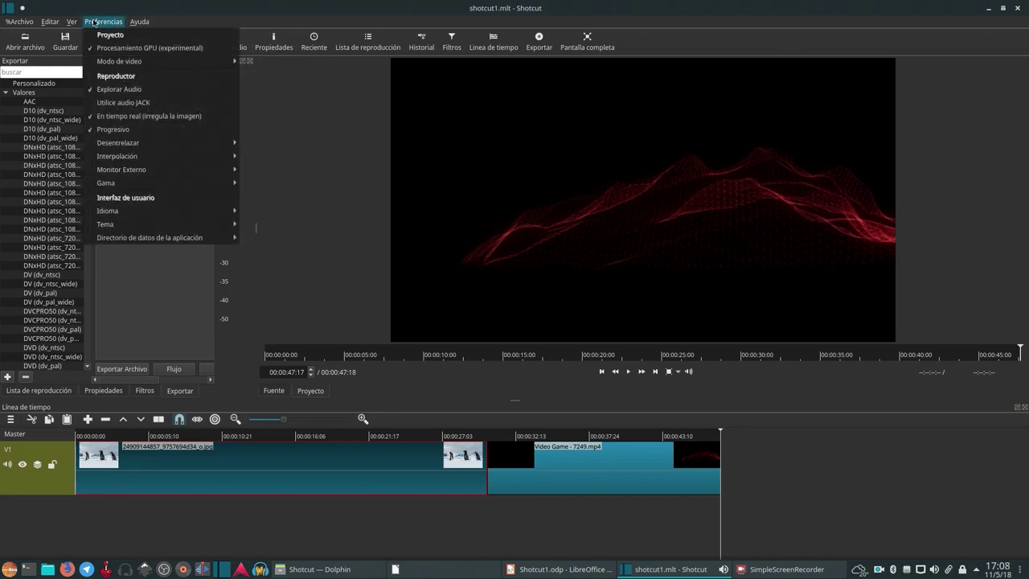
mouse_move(70, 23)
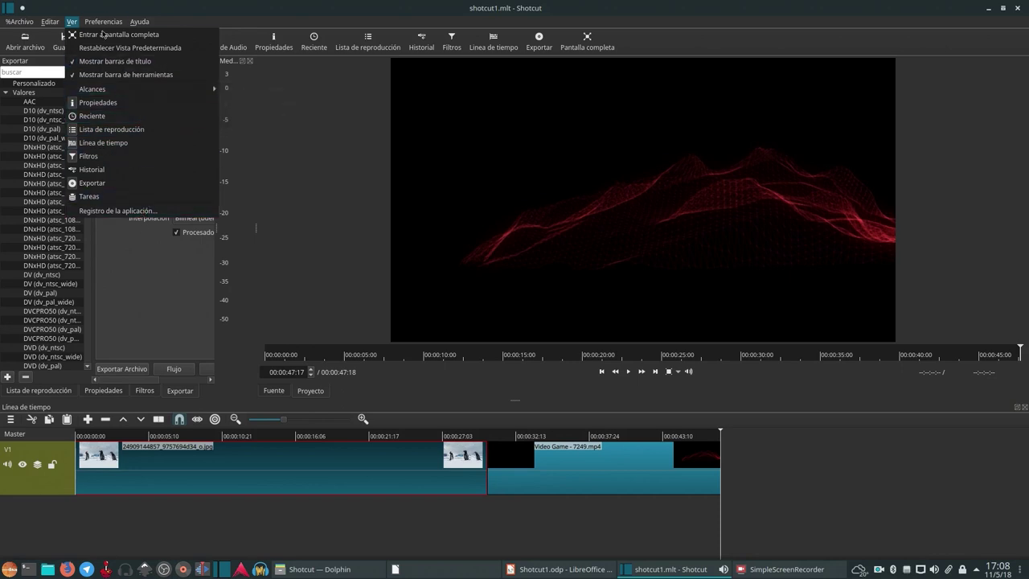
mouse_move(102, 18)
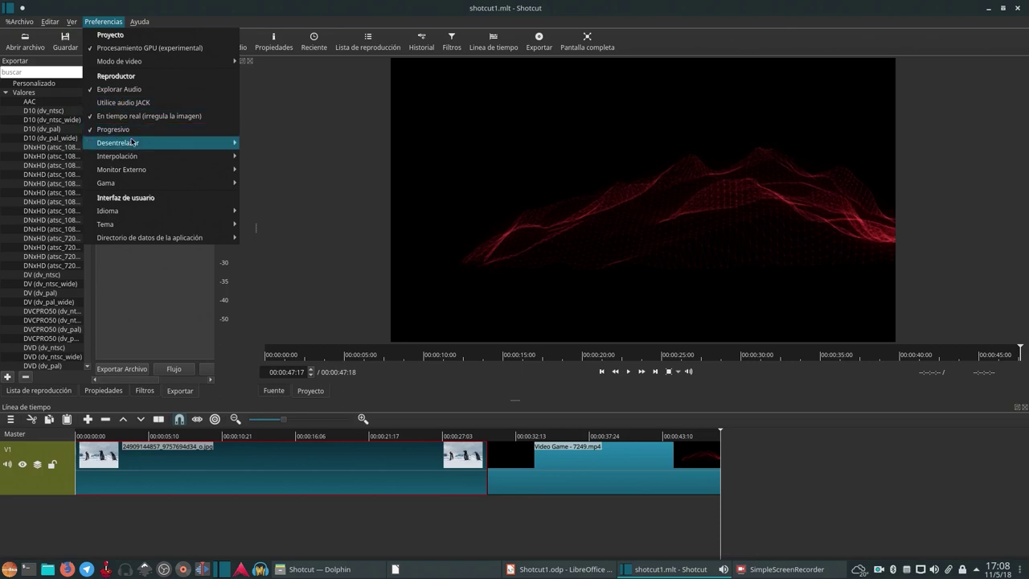
mouse_move(146, 185)
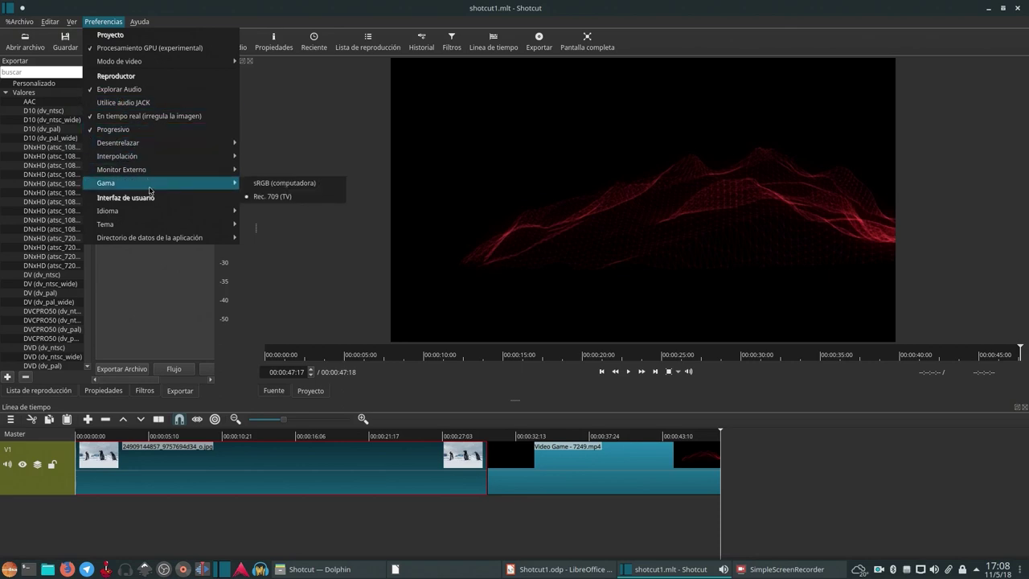
left_click(355, 98)
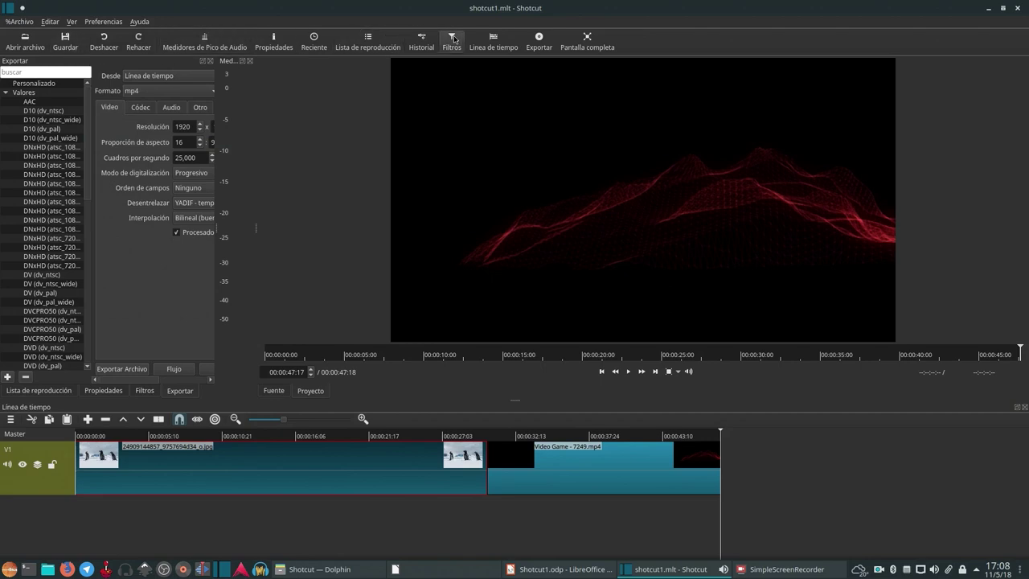
left_click(105, 21)
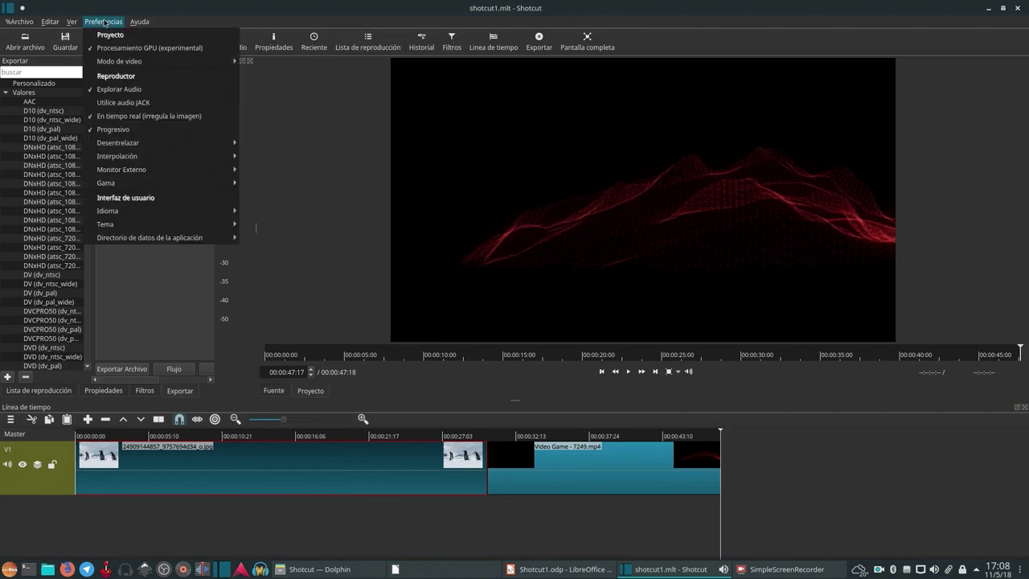
left_click(105, 22)
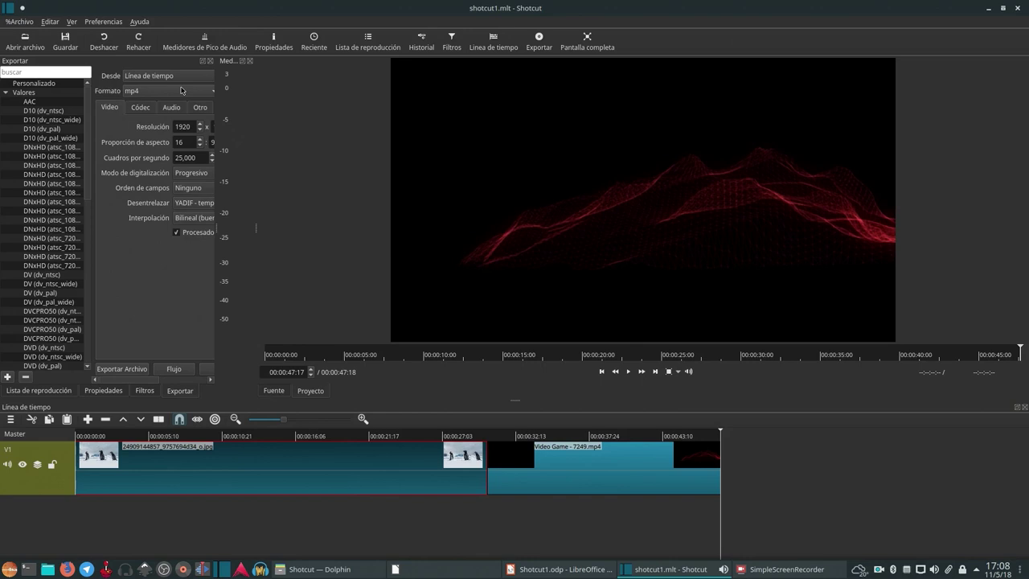
key("ctrl+s")
Look through the help resources, read the About Shotcut information and close it
left_click(105, 22)
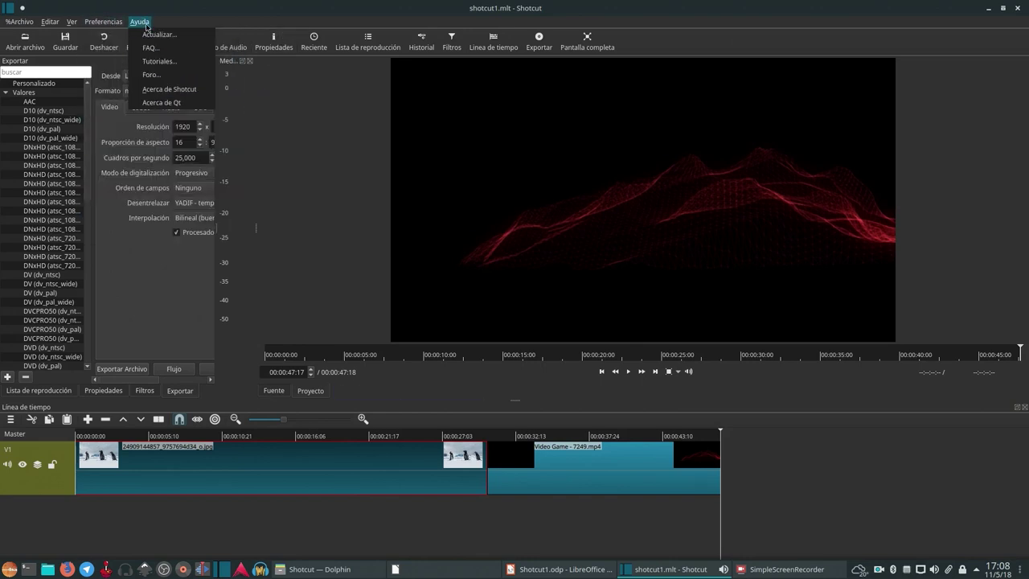
left_click(139, 21)
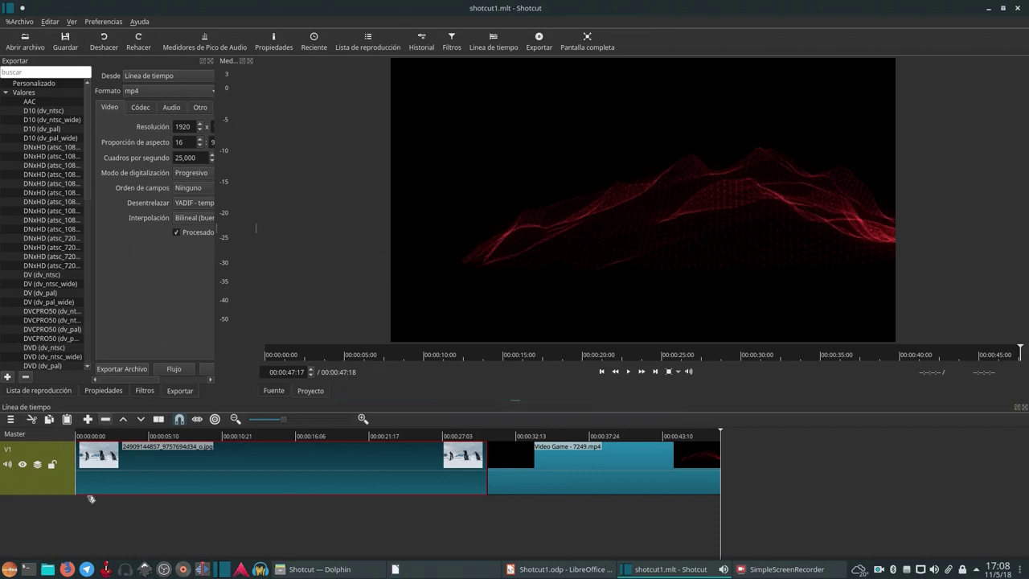
left_click(138, 21)
left_click(179, 89)
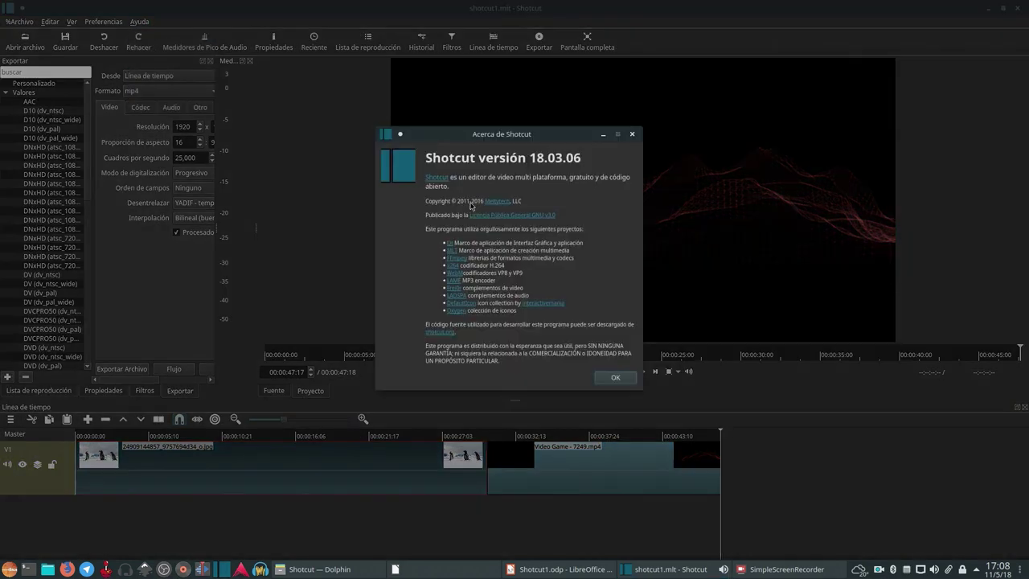
left_click(624, 378)
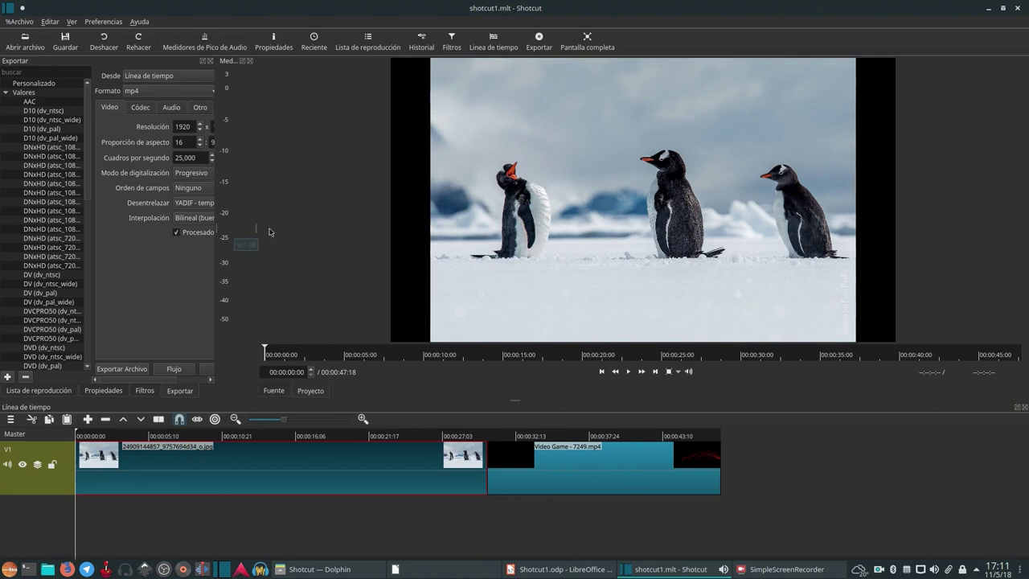
Try different widths for the Export and audio meter panels, and reduce the timeline's height to enlarge the preview
left_click_drag(254, 229, 228, 243)
left_click_drag(254, 228, 160, 233)
left_click_drag(222, 235, 325, 233)
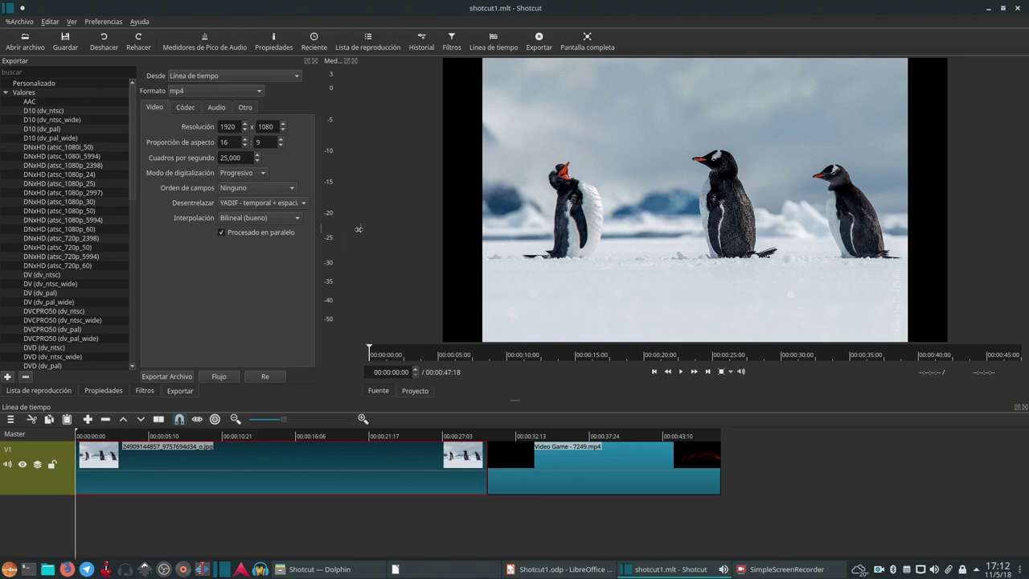
left_click_drag(362, 231, 150, 246)
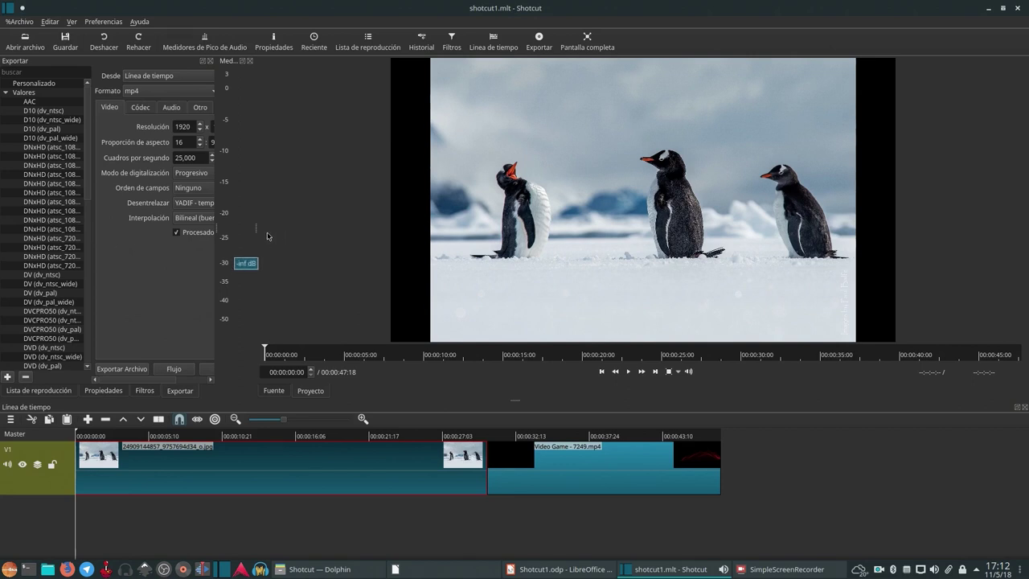
left_click_drag(514, 399, 536, 547)
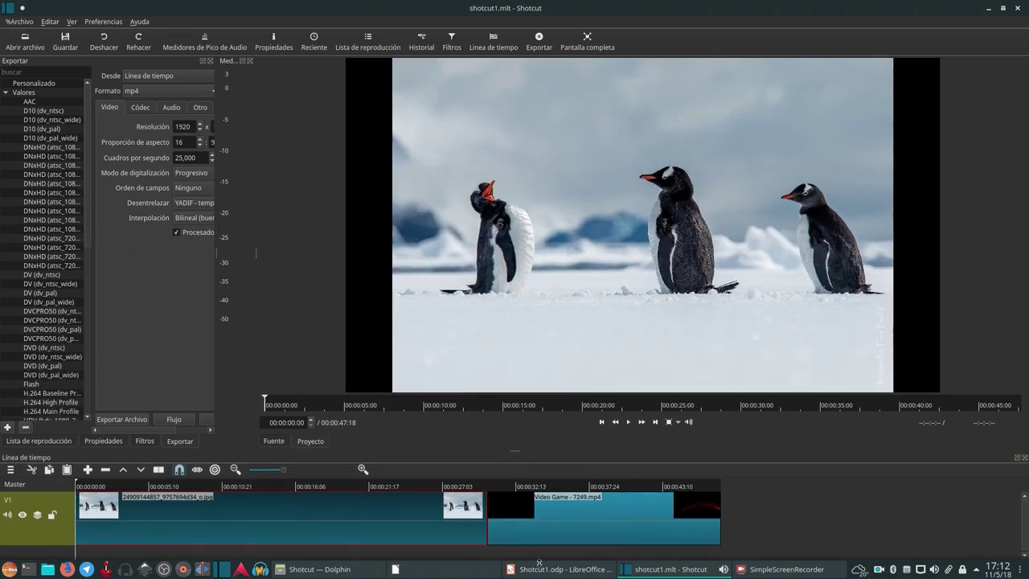
left_click_drag(513, 417, 530, 552)
Float the Export panel over the preview, select the Video Game - 7249.mp4 clip on V1, and close the floating panel
left_click_drag(105, 60, 135, 101)
left_click_drag(626, 147, 1027, 78)
left_click_drag(916, 65, 916, 102)
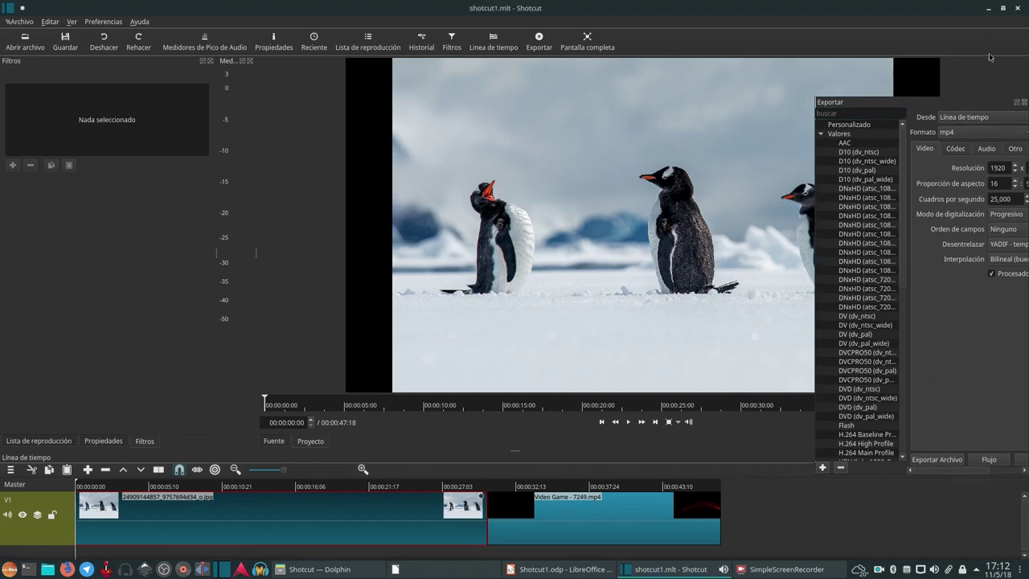
left_click_drag(956, 105, 729, 140)
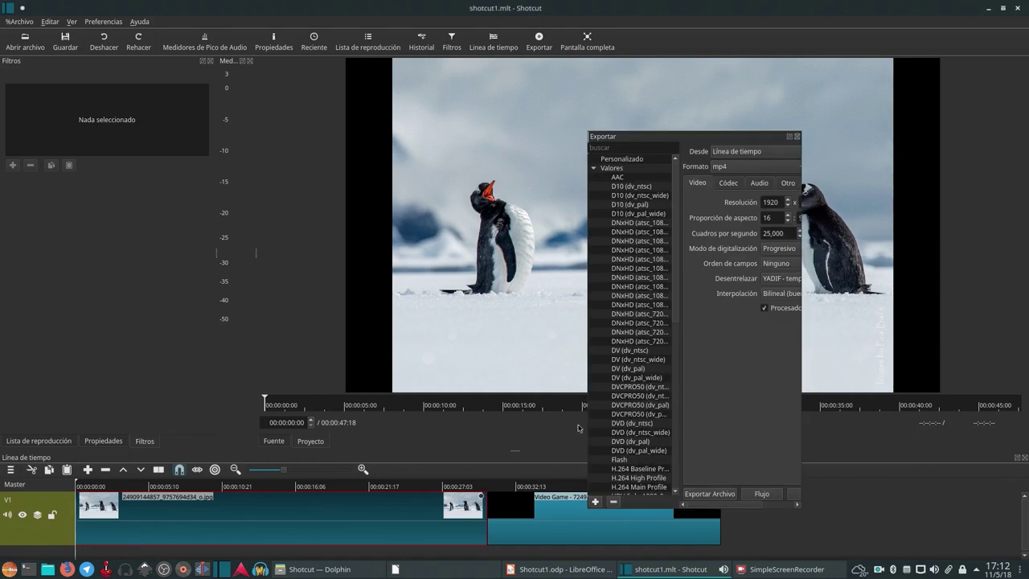
left_click(577, 528)
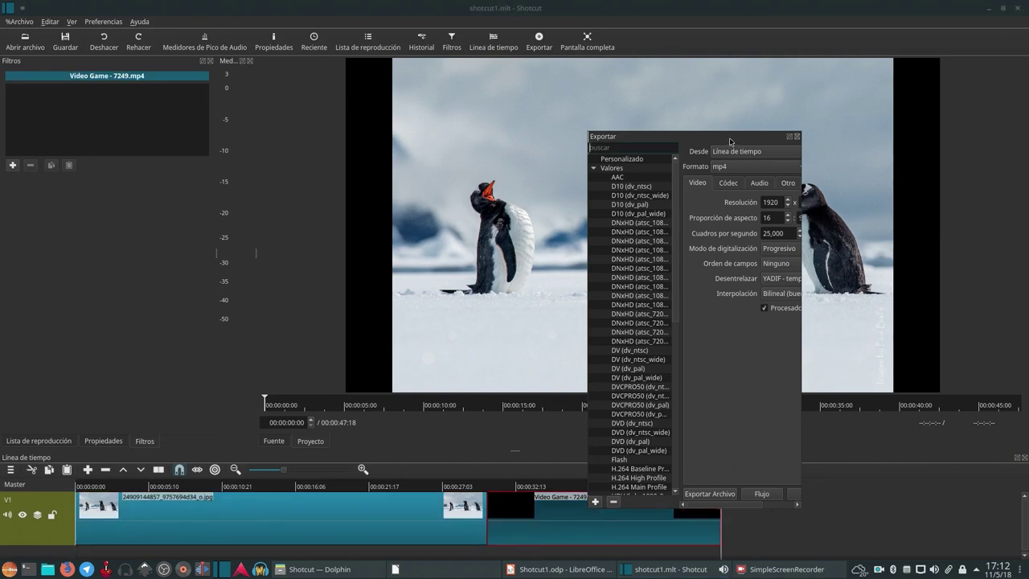
left_click_drag(696, 140, 816, 138)
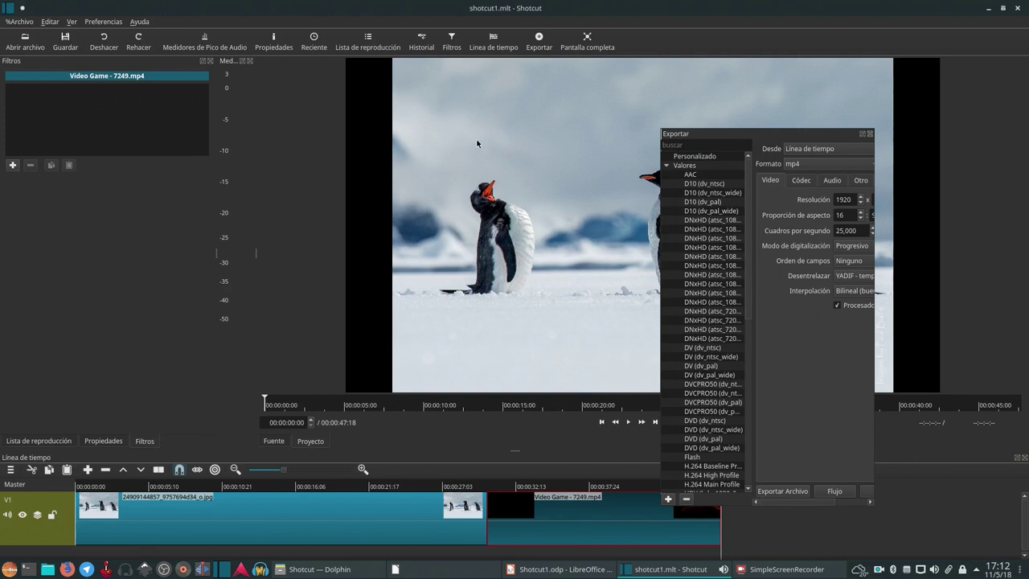
left_click(869, 133)
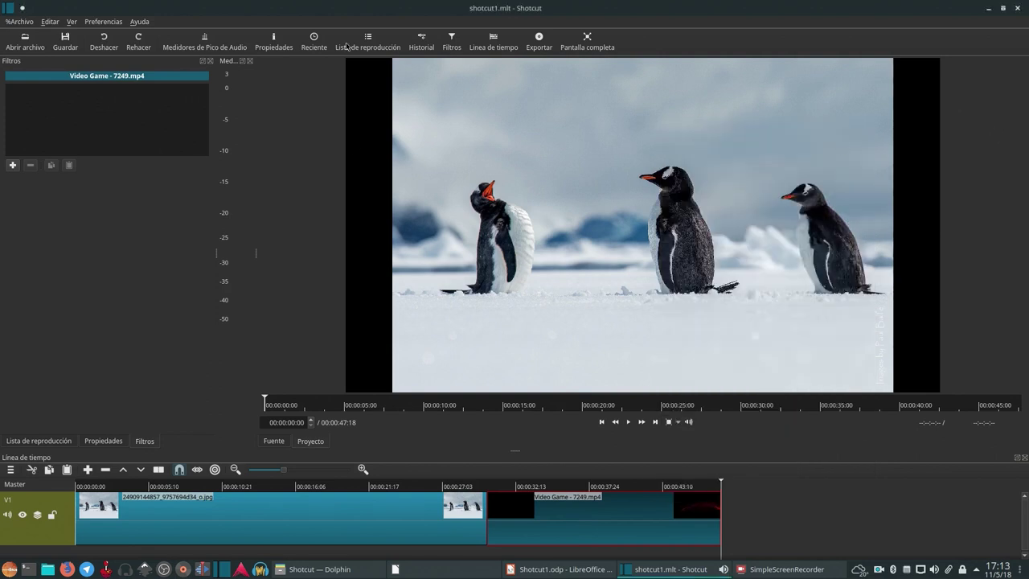
Reopen the Export panel and dock it beside the preview, opposite the Filters panel
left_click(539, 40)
left_click_drag(754, 135, 948, 97)
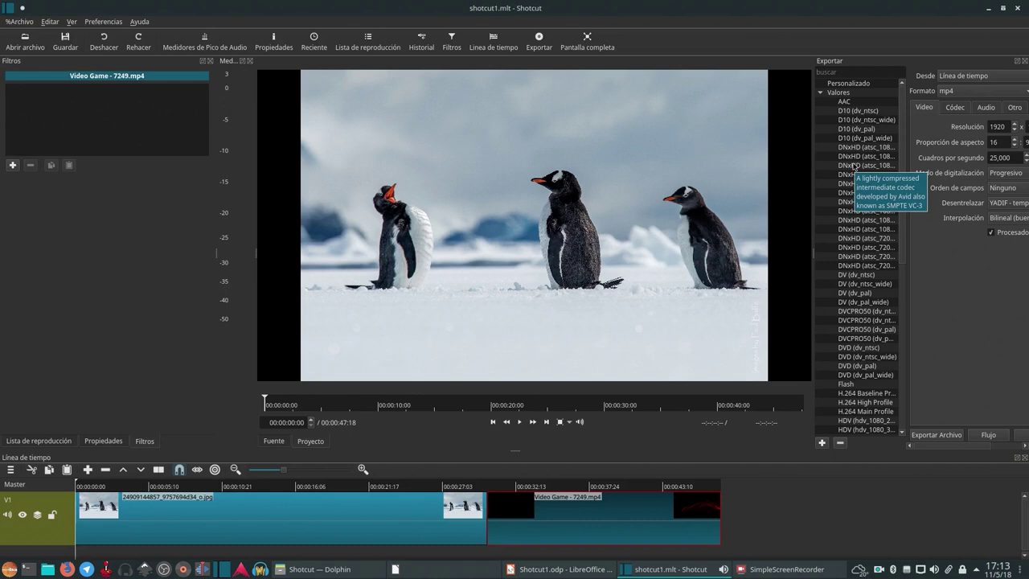
Show the Tareas panel and dock the Export panel as a tab in the same group
left_click(96, 22)
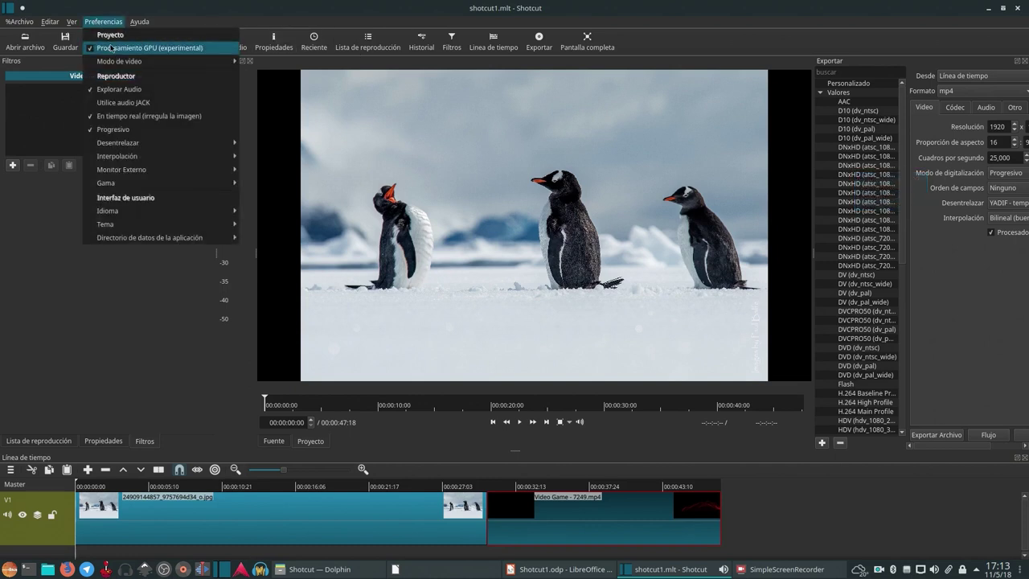
mouse_move(71, 22)
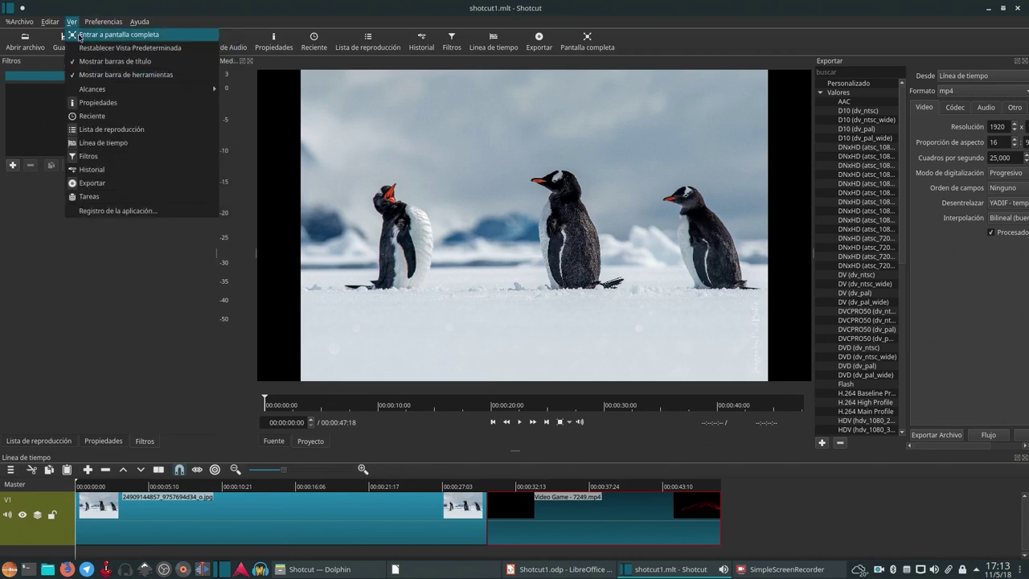
mouse_move(110, 94)
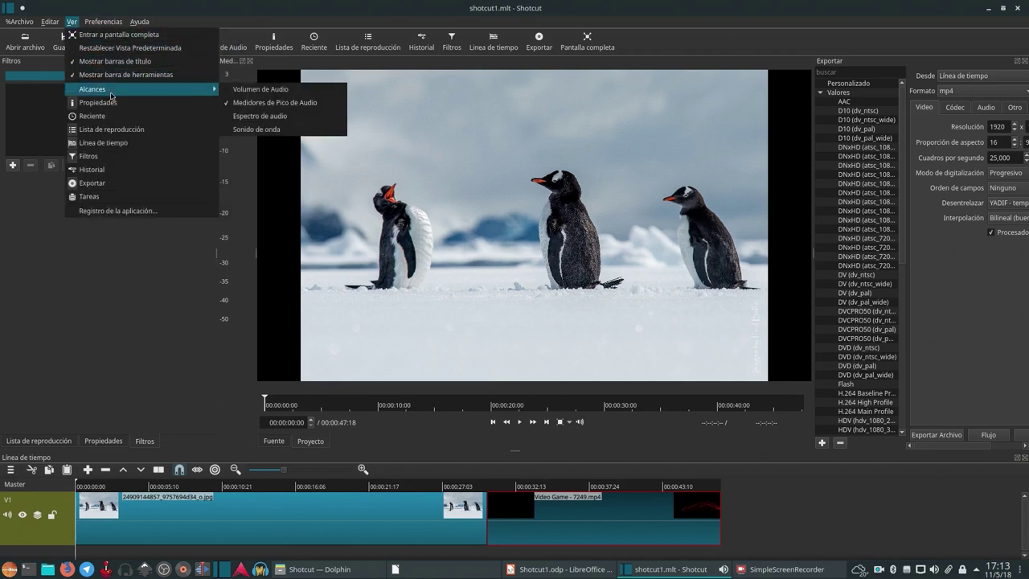
left_click(155, 199)
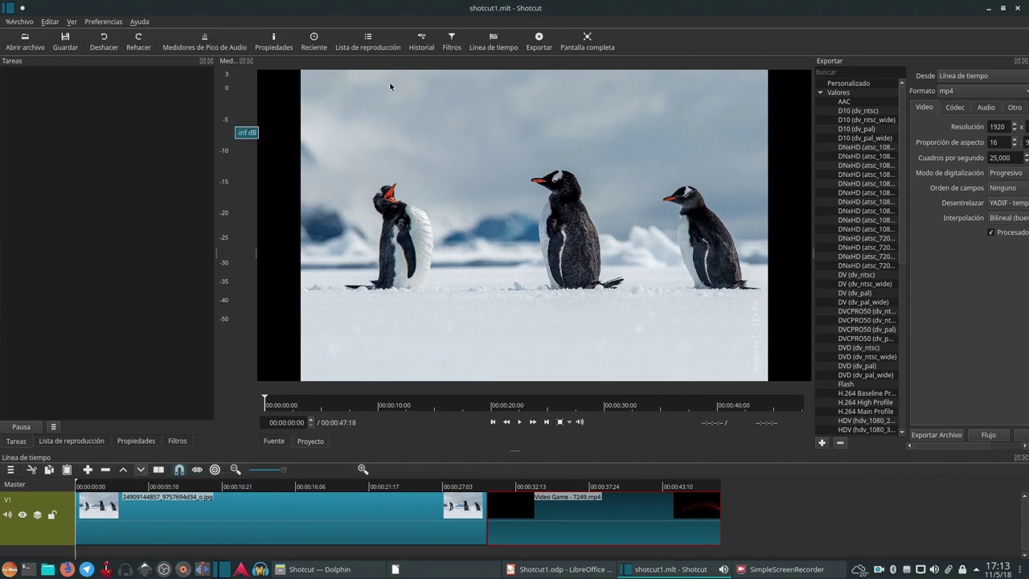
left_click_drag(938, 62, 138, 96)
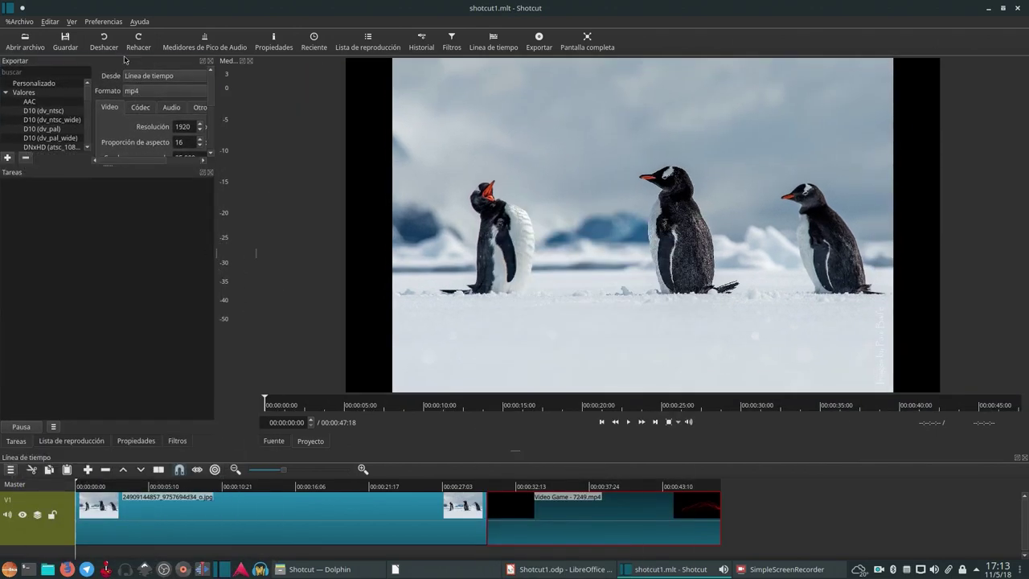
left_click_drag(136, 61, 128, 163)
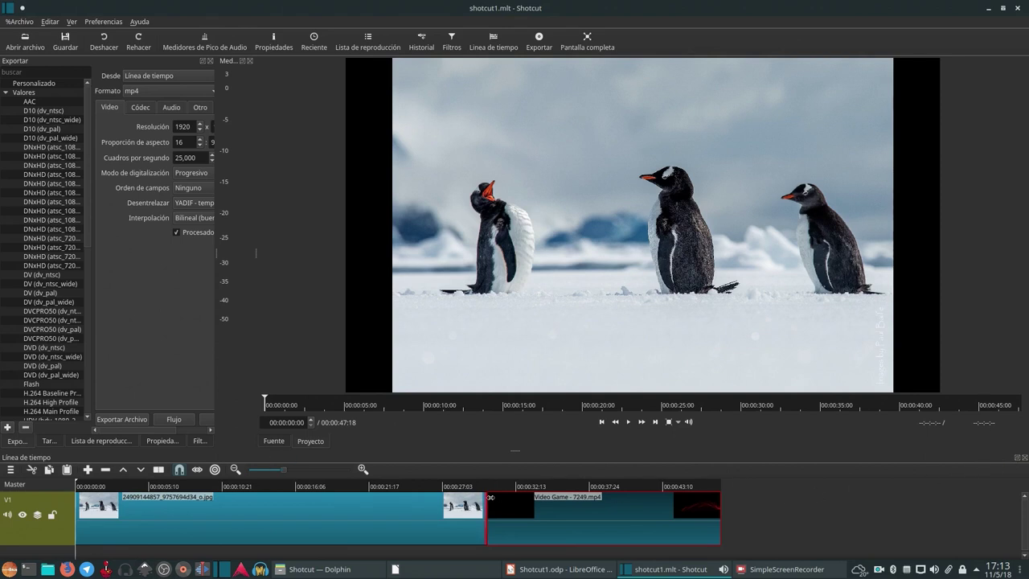
Close and reopen the timeline panel, and increase its height to shrink the preview
left_click(1025, 457)
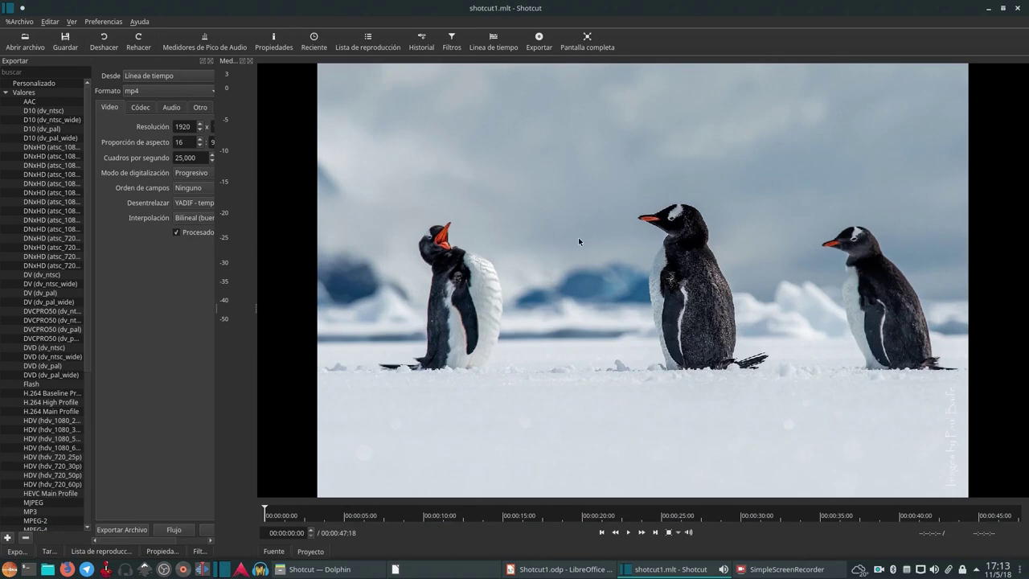
left_click(496, 42)
left_click(494, 42)
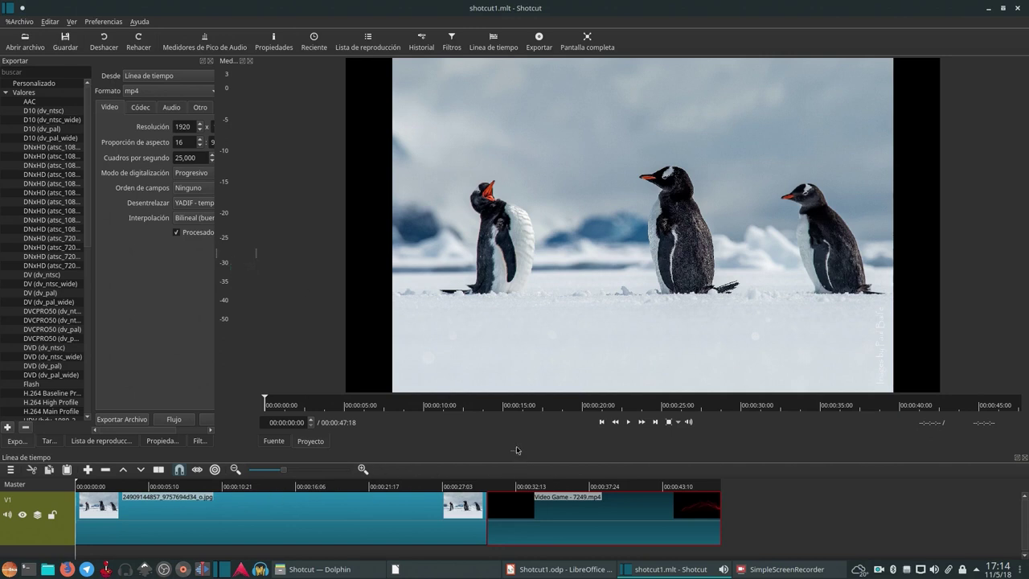
left_click_drag(513, 450, 499, 308)
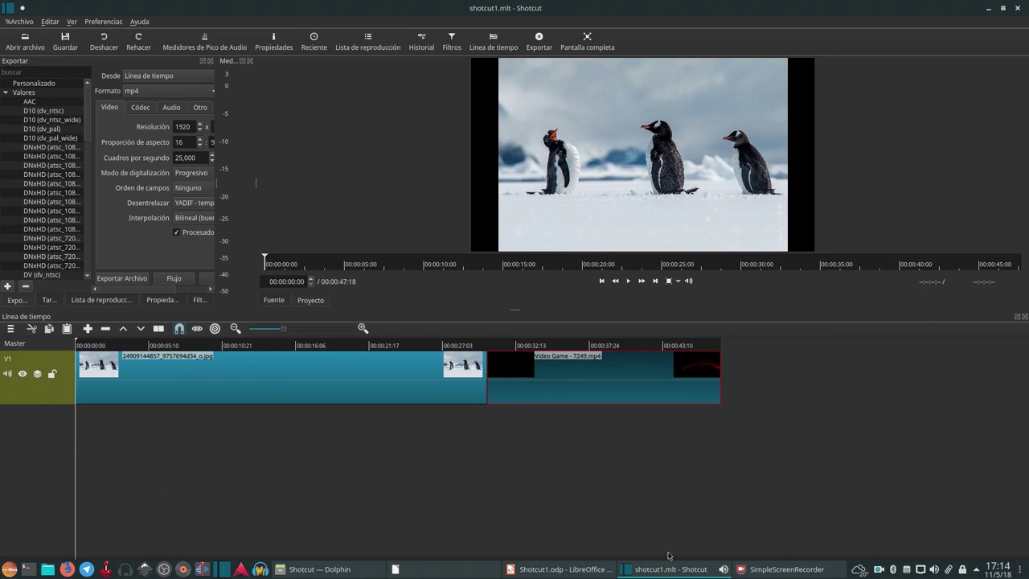
Switch to the LibreOffice Impress slideshow, review the work panels and course outline slides, and return to Shotcut
mouse_move(1, 1)
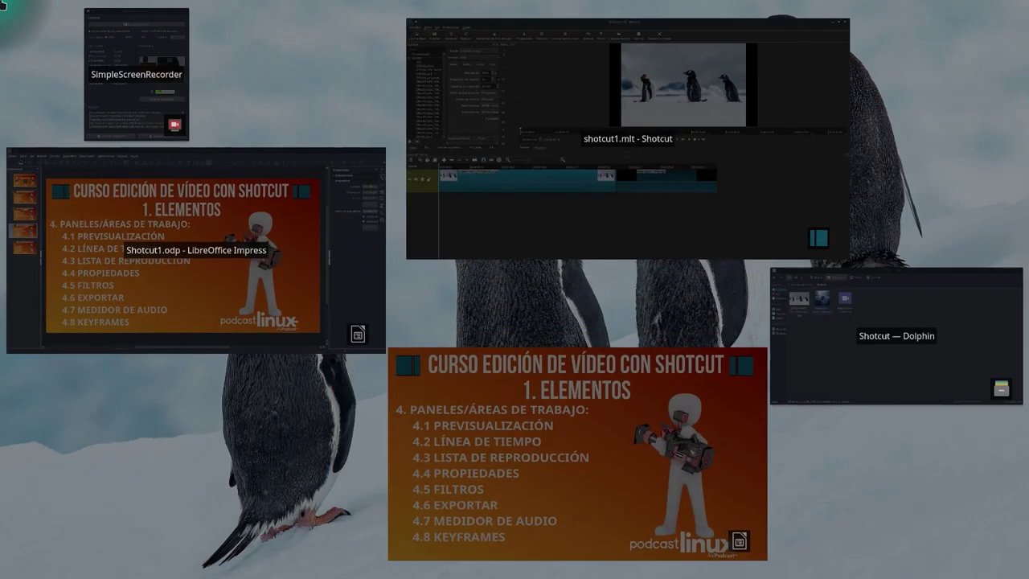
left_click(489, 480)
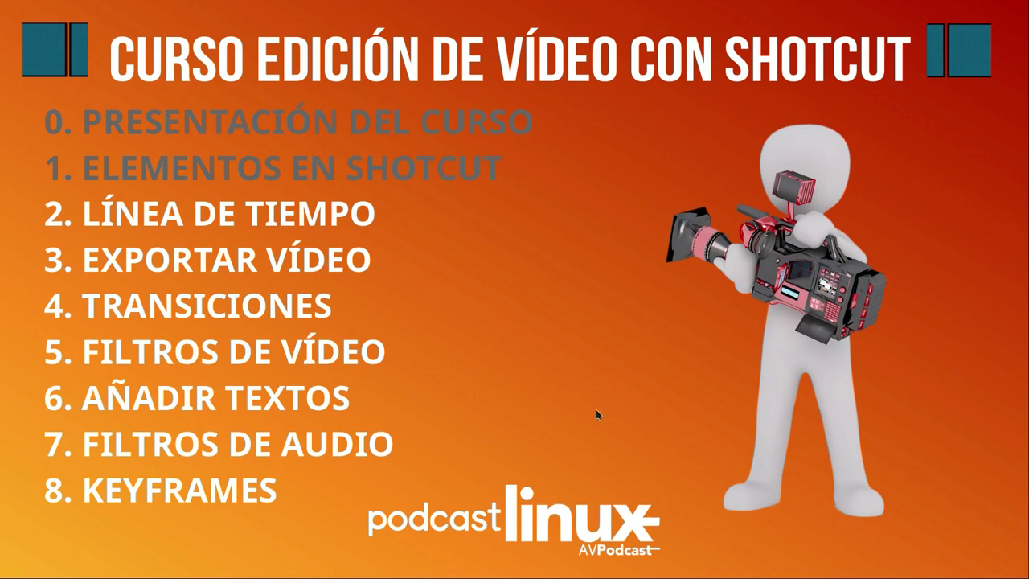
mouse_move(2, 5)
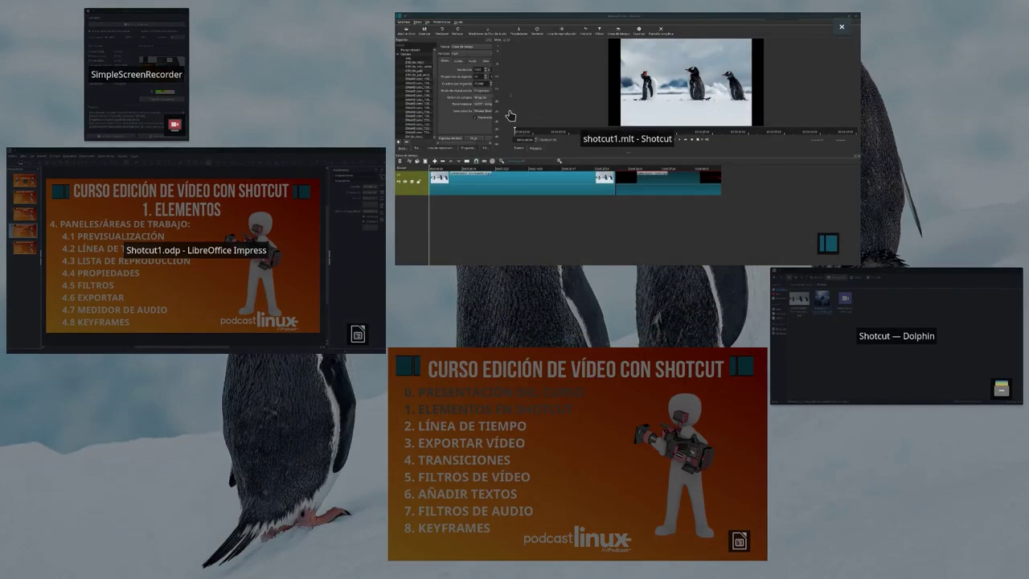
left_click(699, 160)
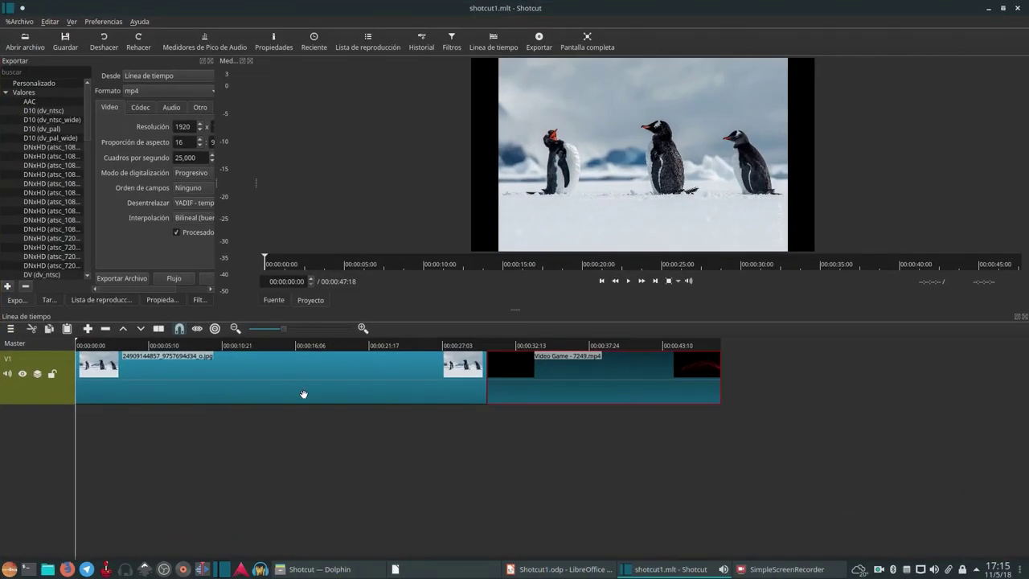
Reduce the timeline's height to enlarge the preview, and bring the Tareas panel to the front of its tab group
left_click_drag(515, 310, 515, 312)
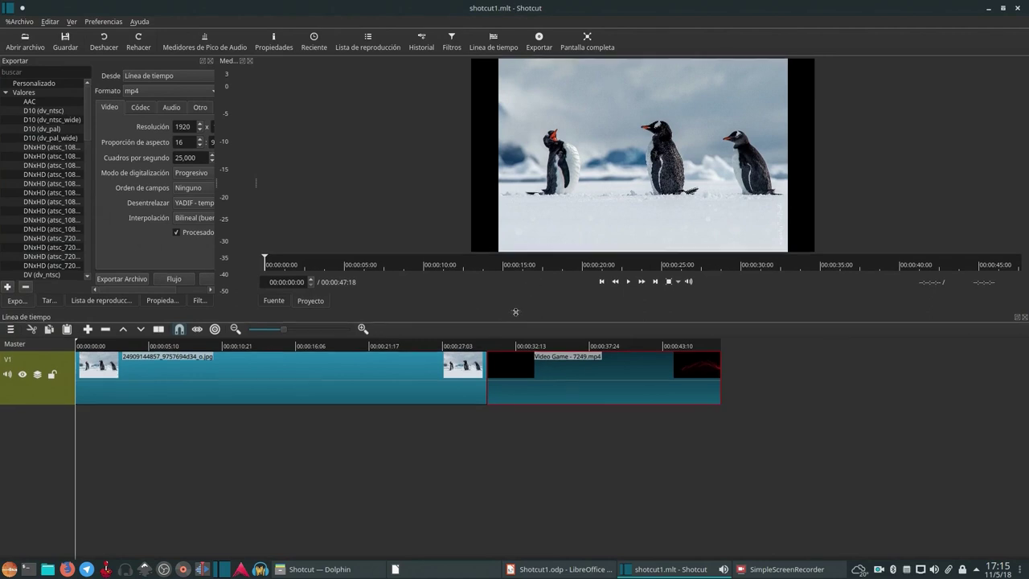
left_click_drag(519, 362, 534, 447)
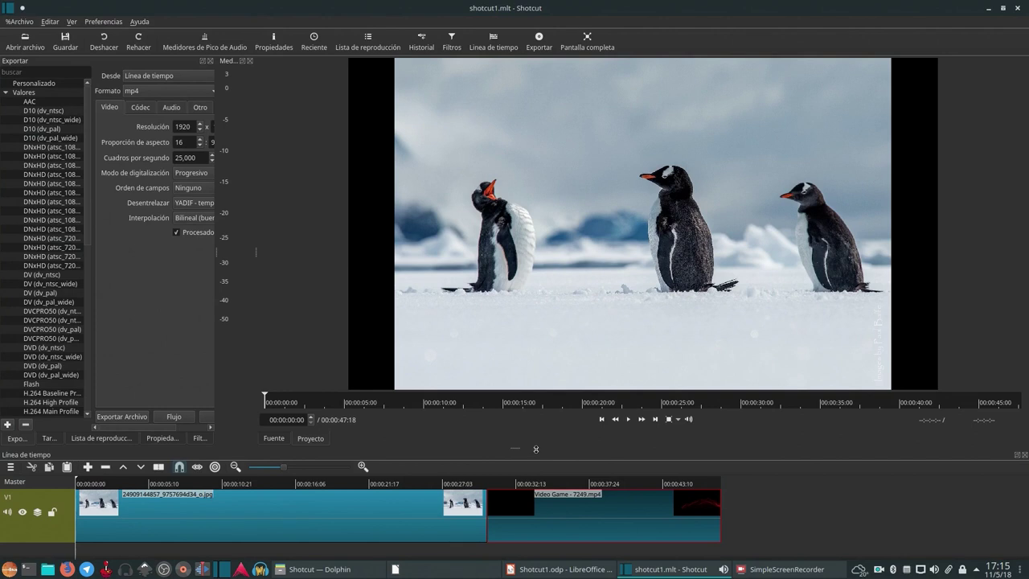
left_click(46, 438)
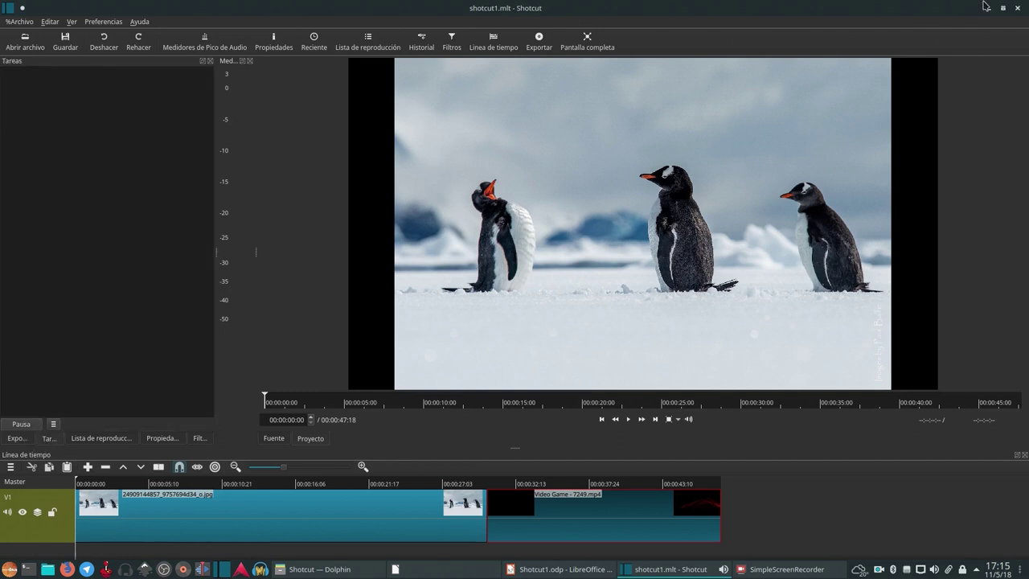